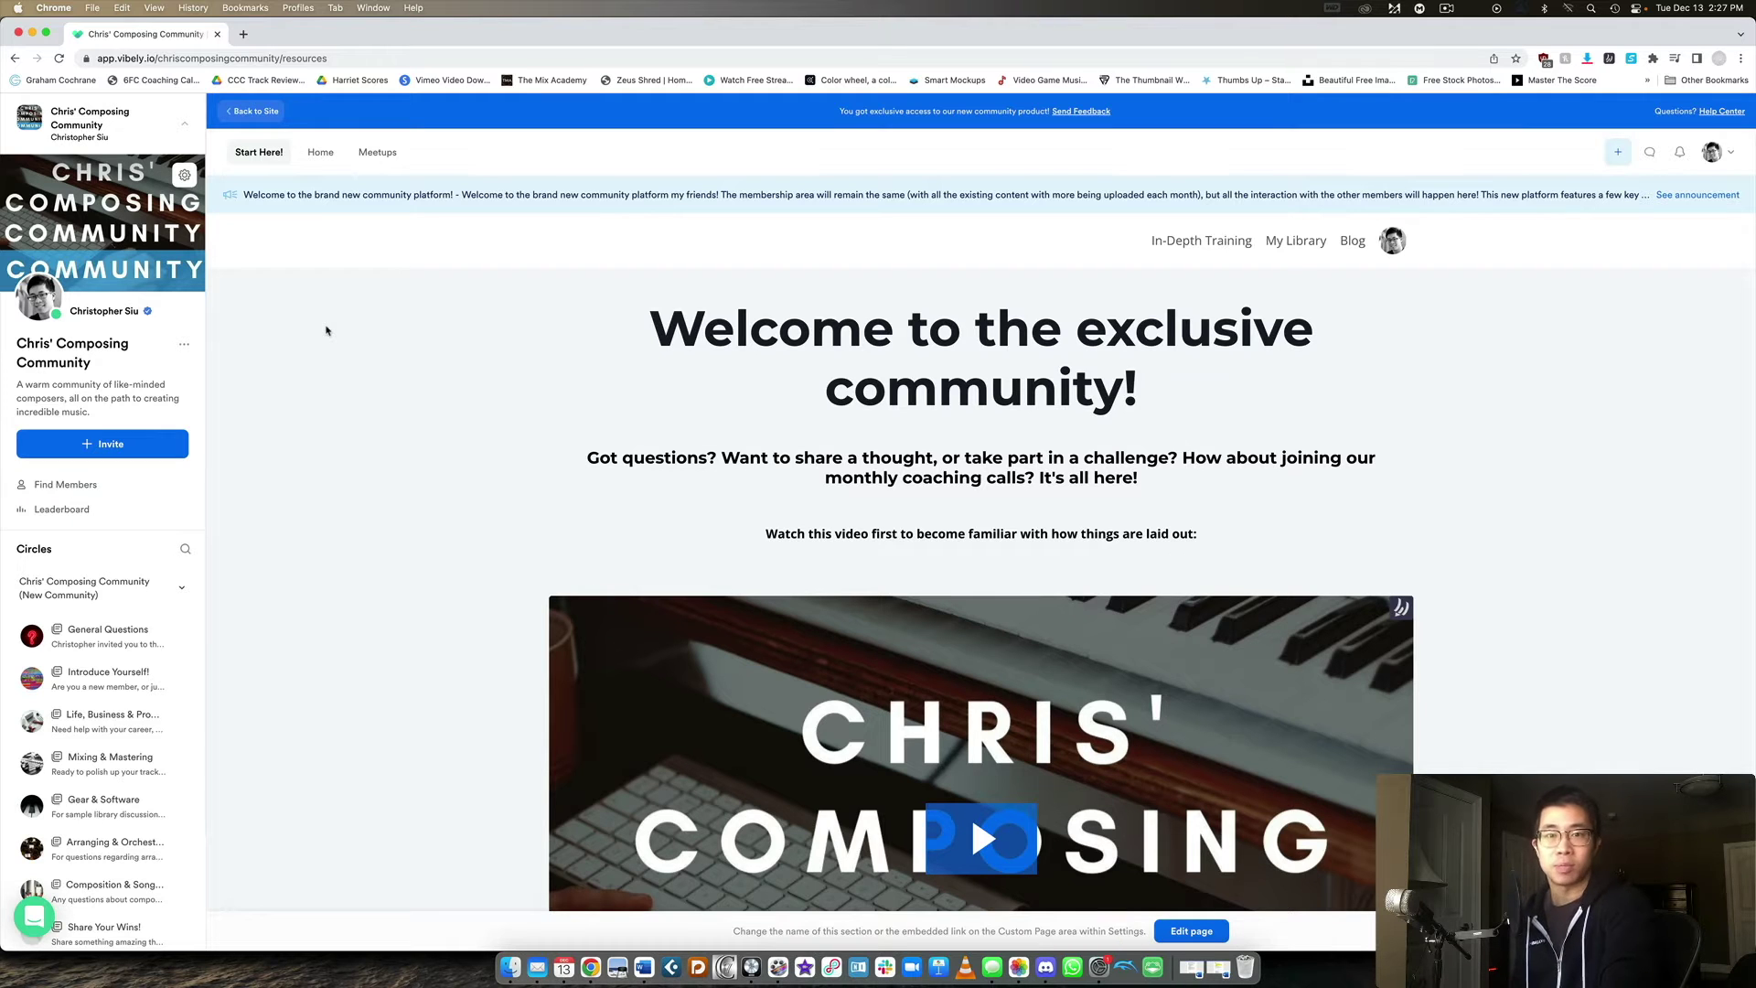
click(319, 153)
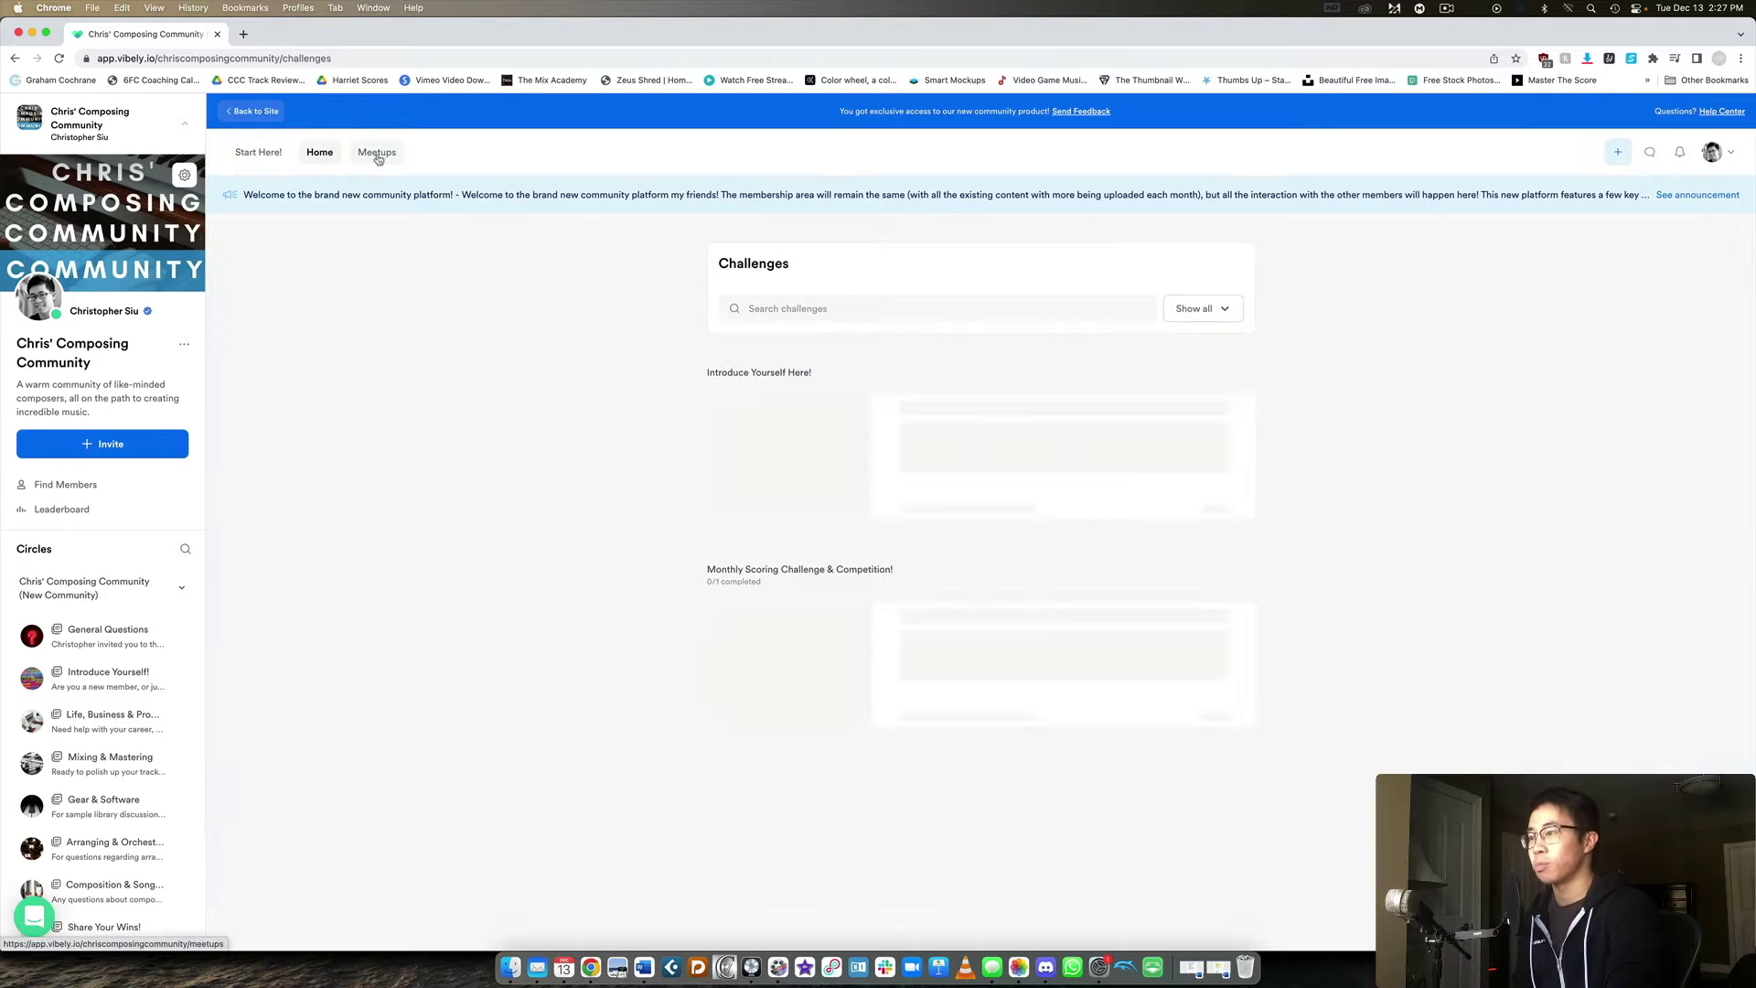
click(376, 153)
click(275, 157)
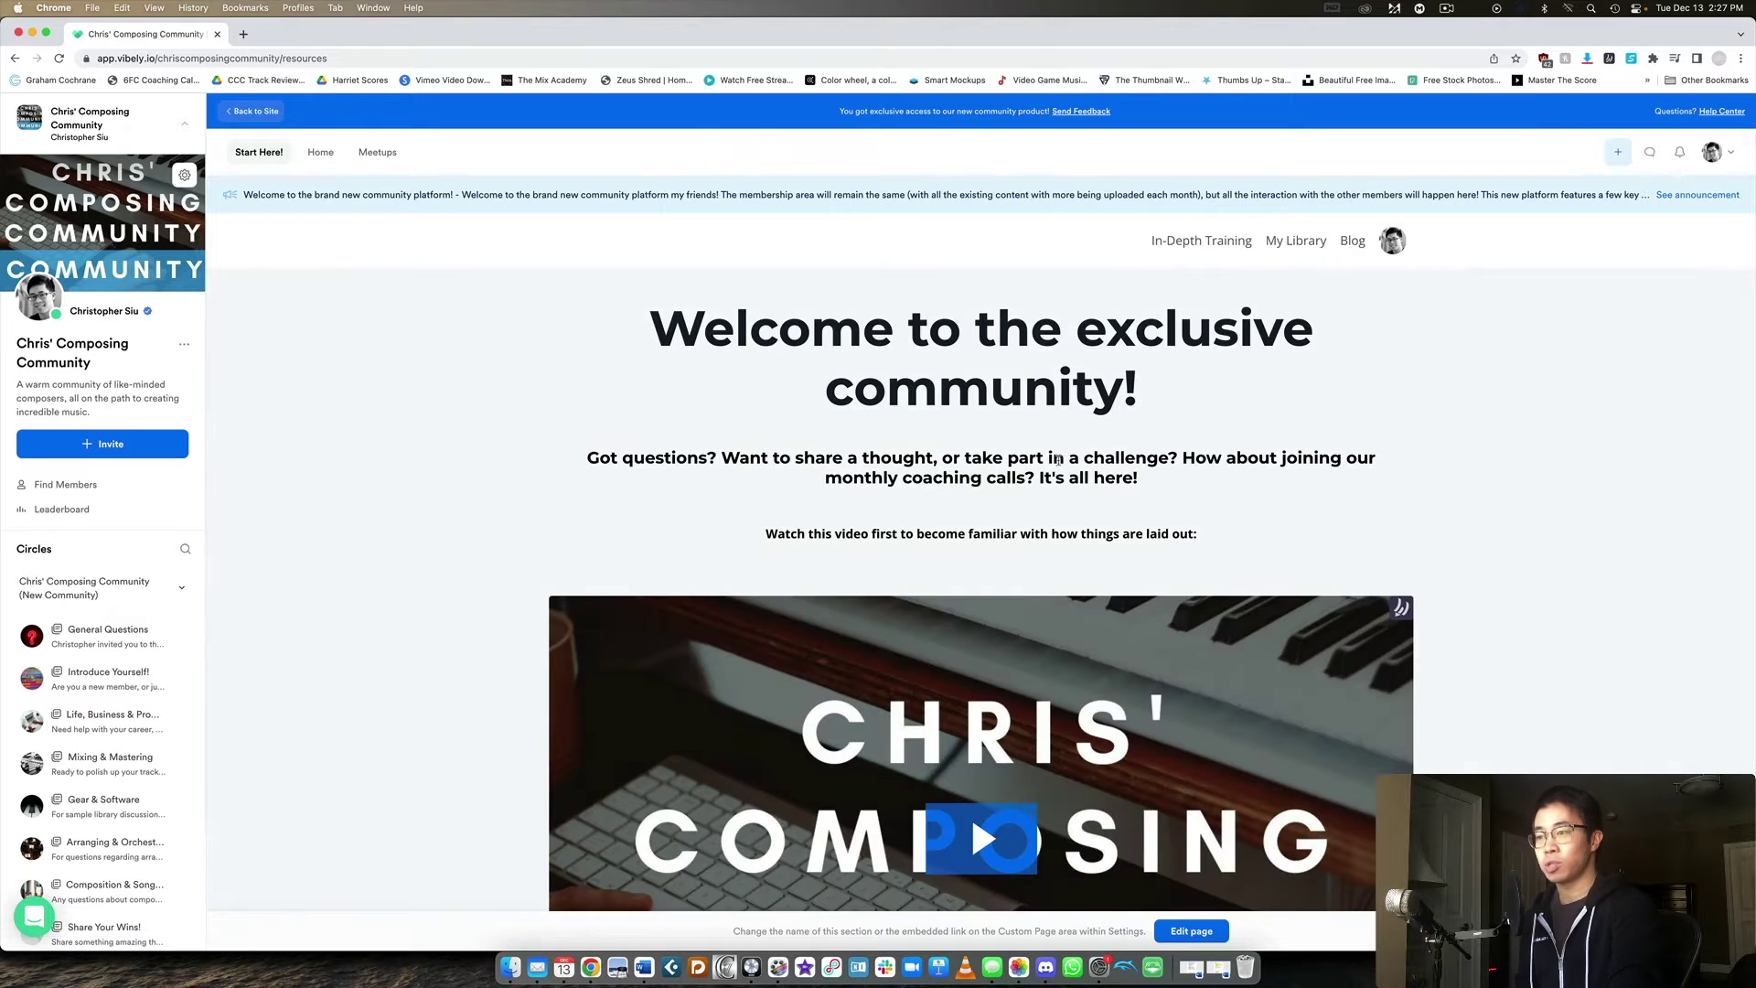
drag(651, 329, 1207, 394)
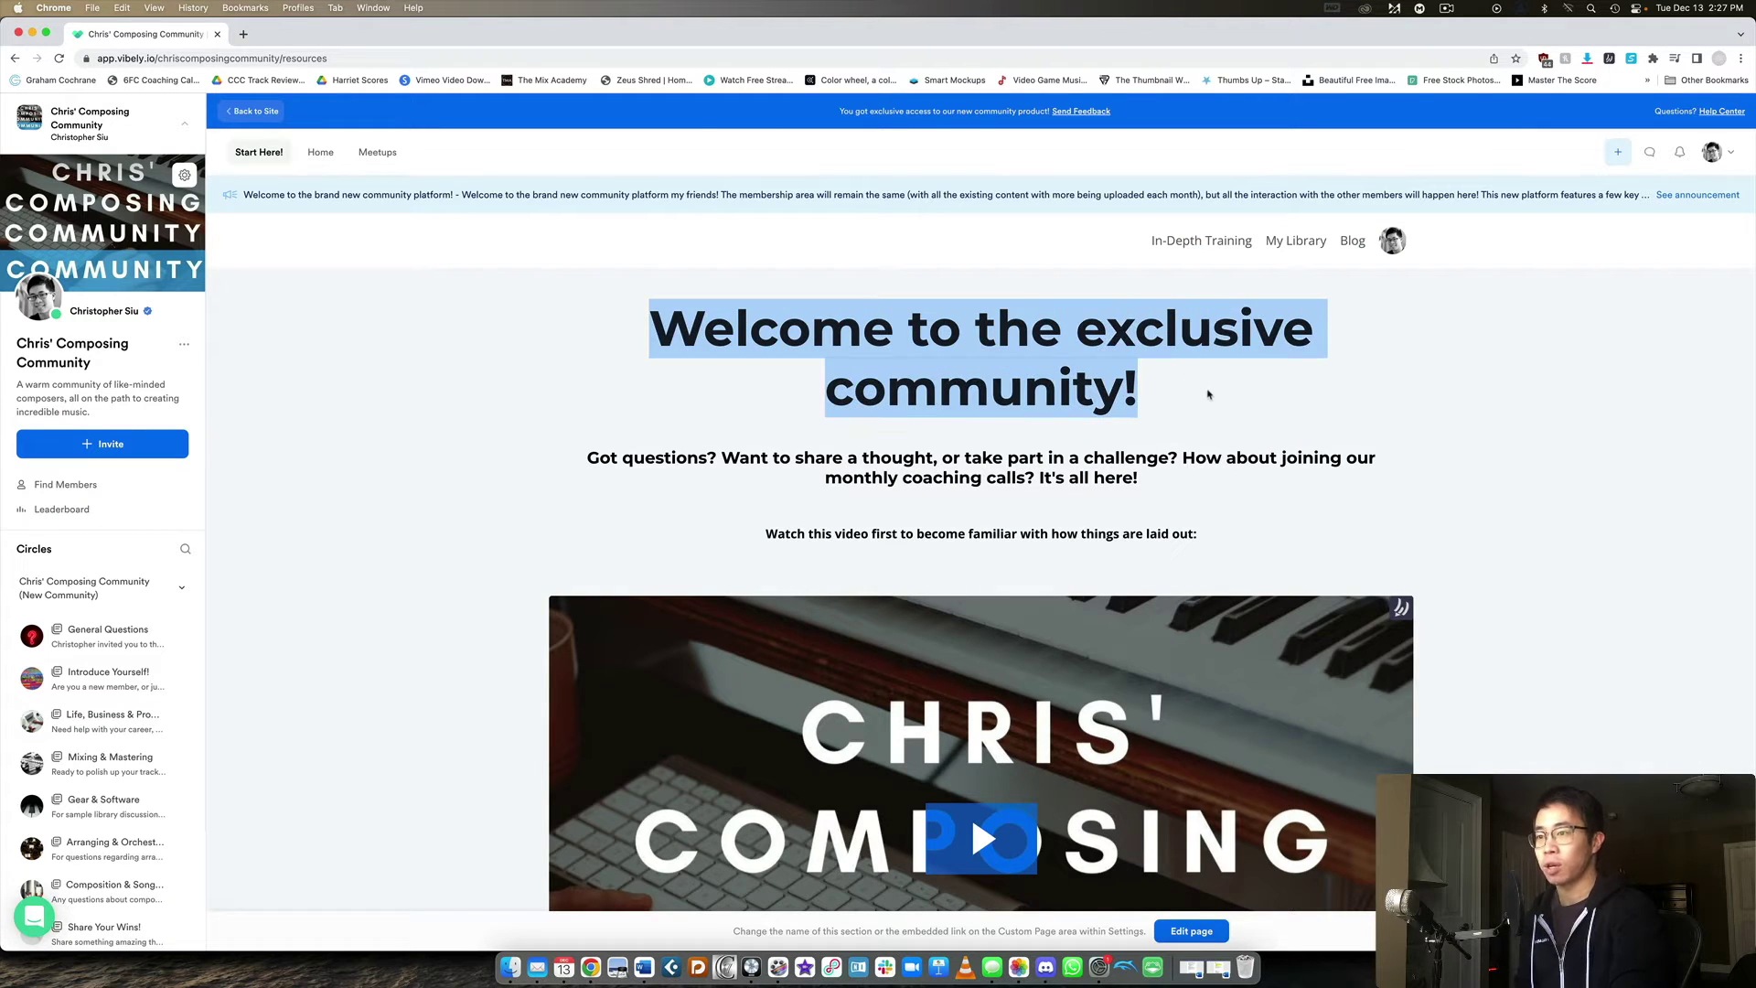
click(1207, 393)
scroll(1207, 394, down, 1)
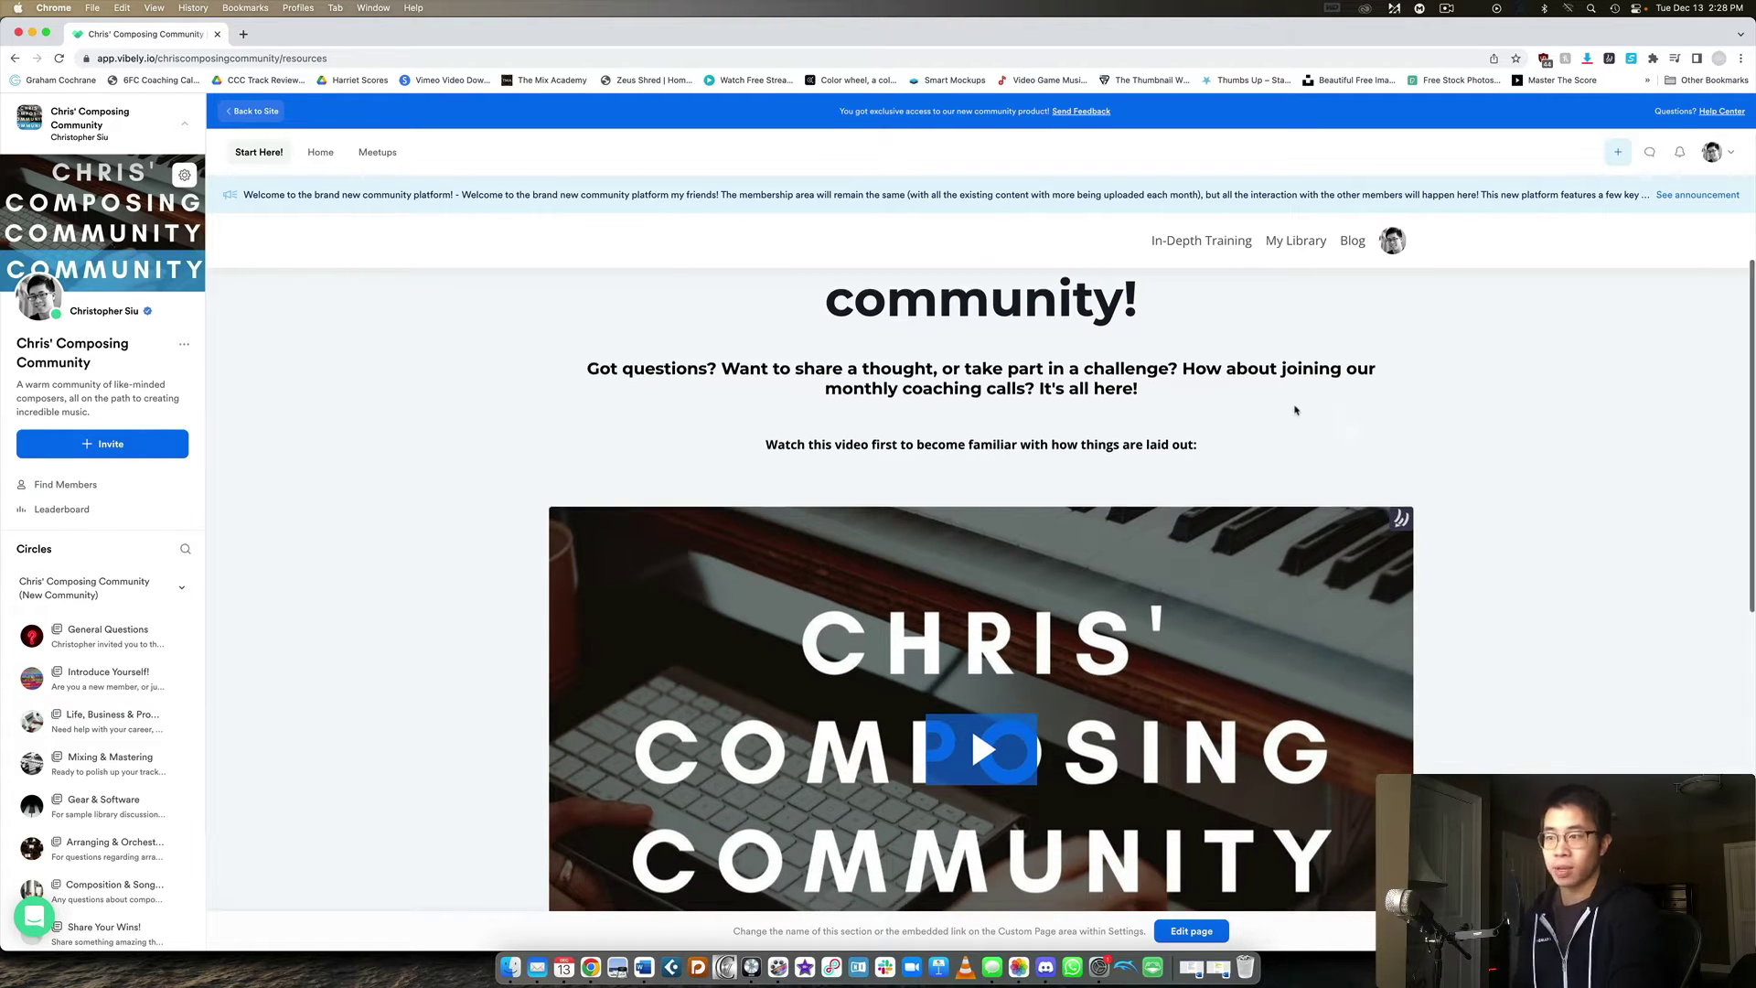
scroll(1193, 396, down, 1)
scroll(1193, 395, down, 3)
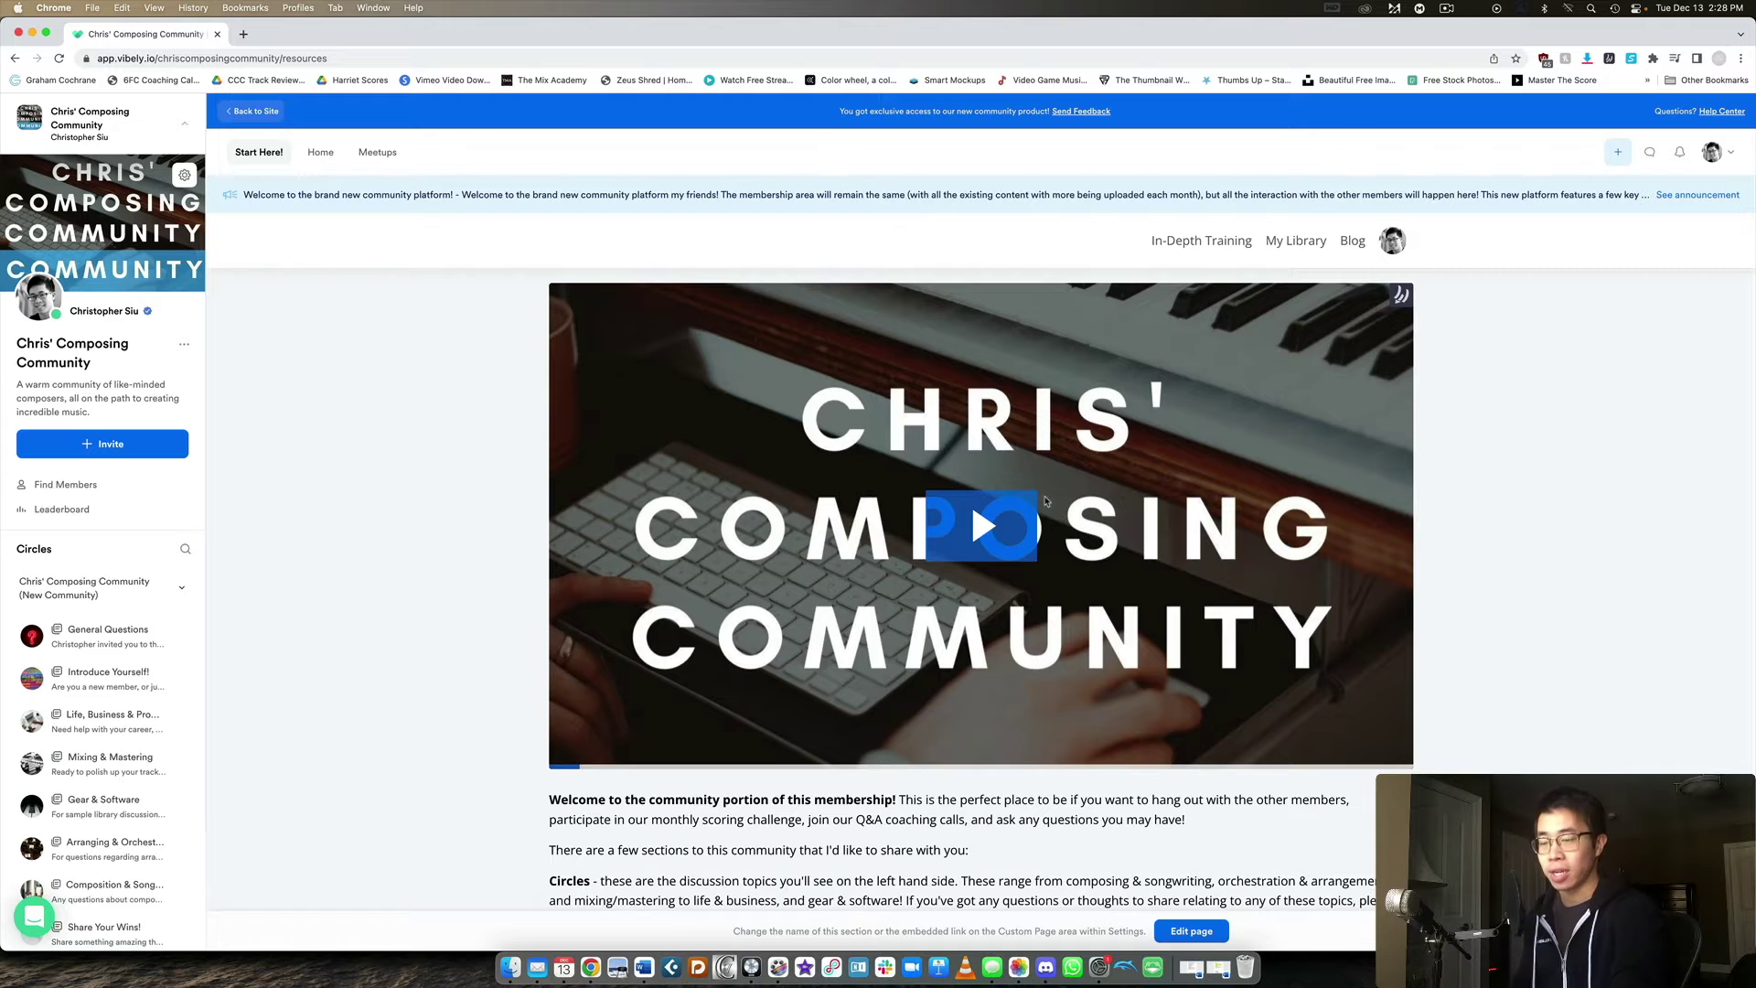
scroll(976, 492, down, 4)
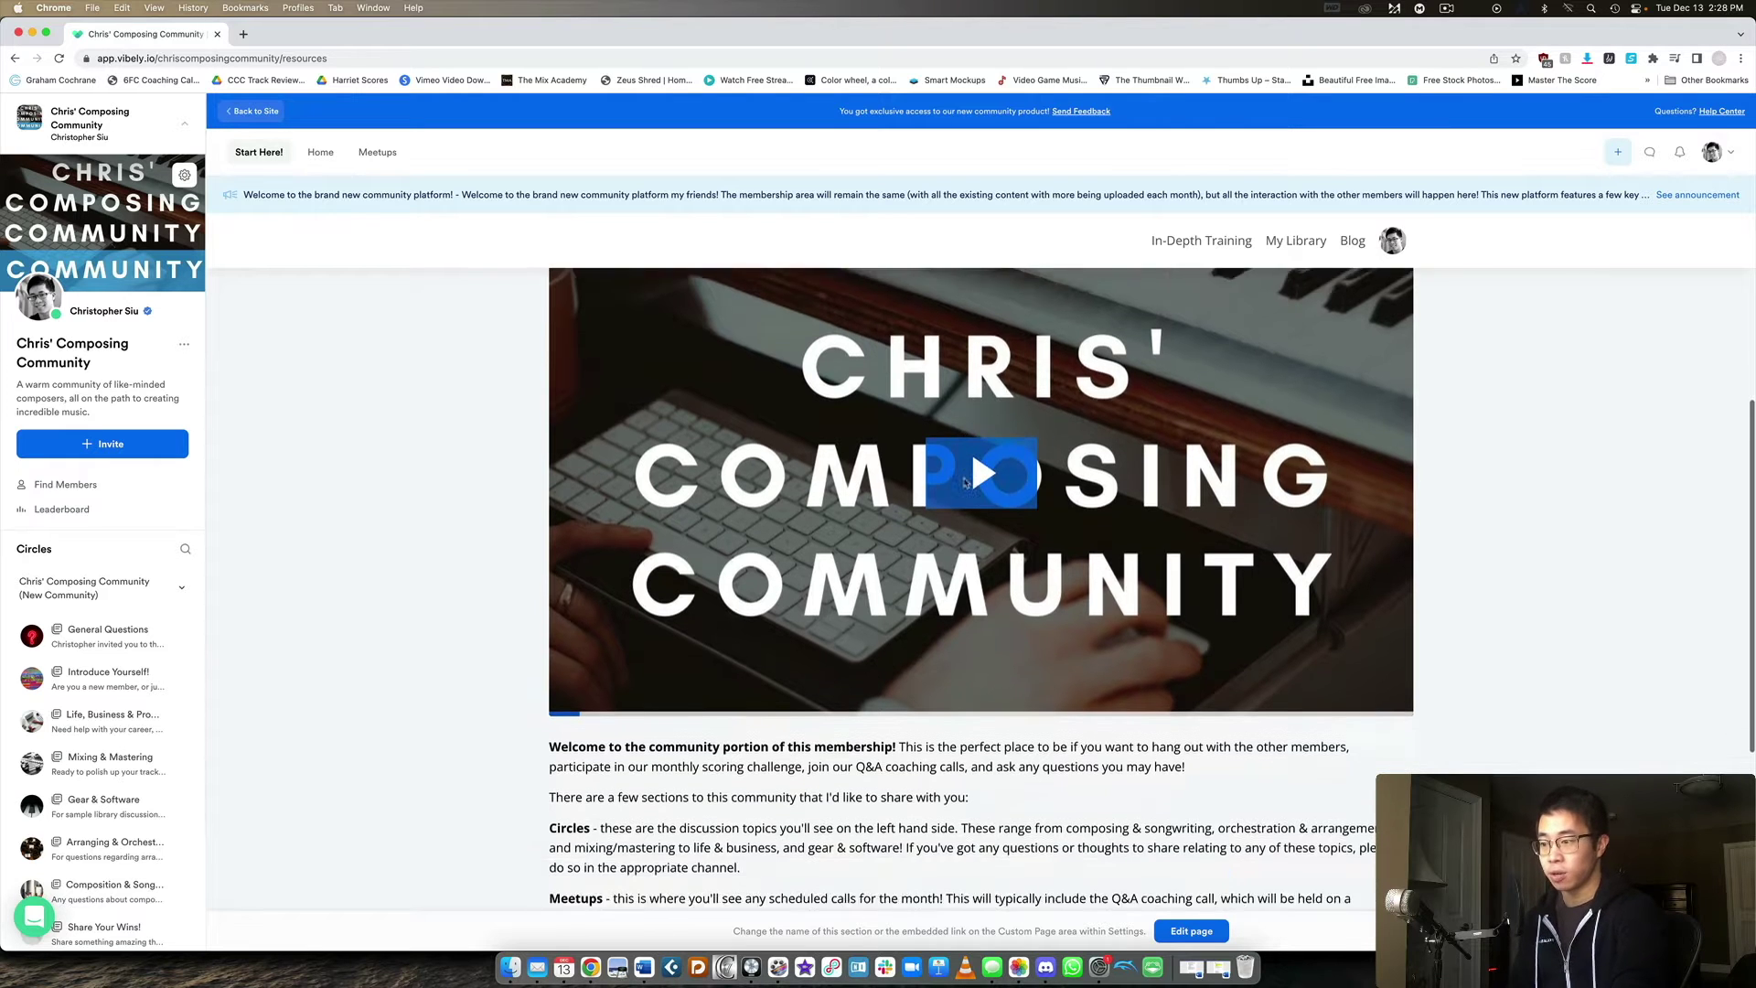
scroll(969, 449, down, 2)
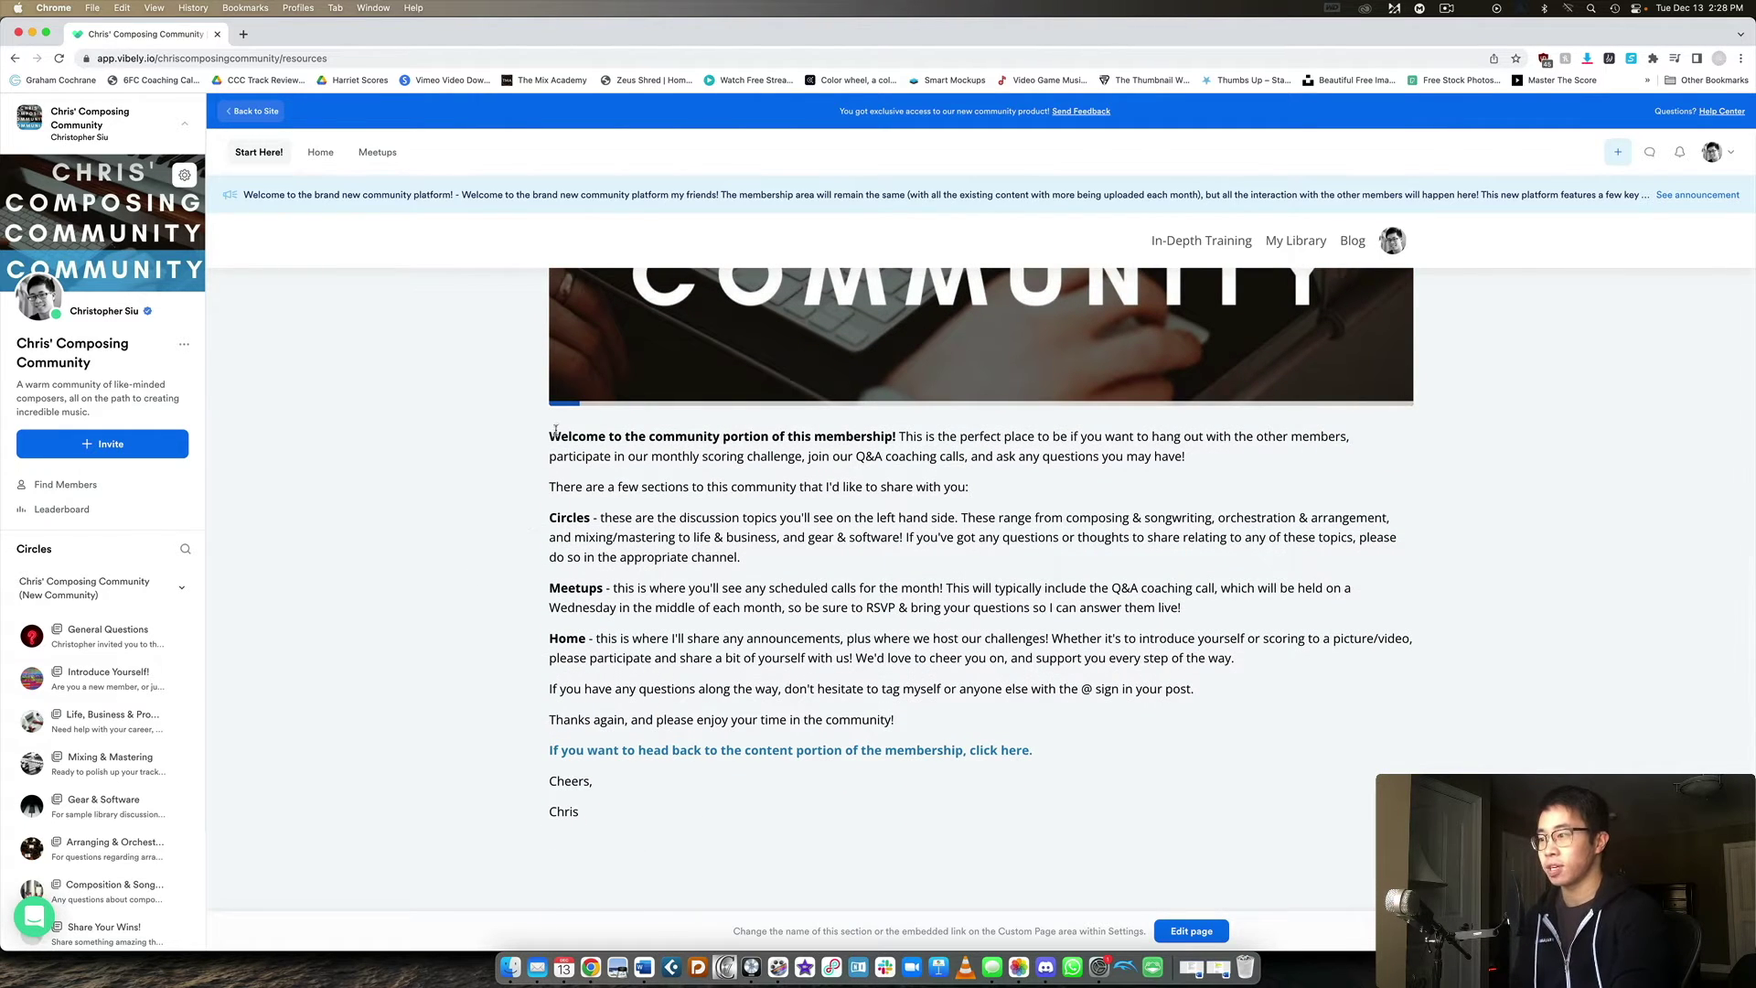
mouse_move(553, 428)
mouse_down()
mouse_move(1049, 767)
mouse_move(1035, 811)
mouse_up()
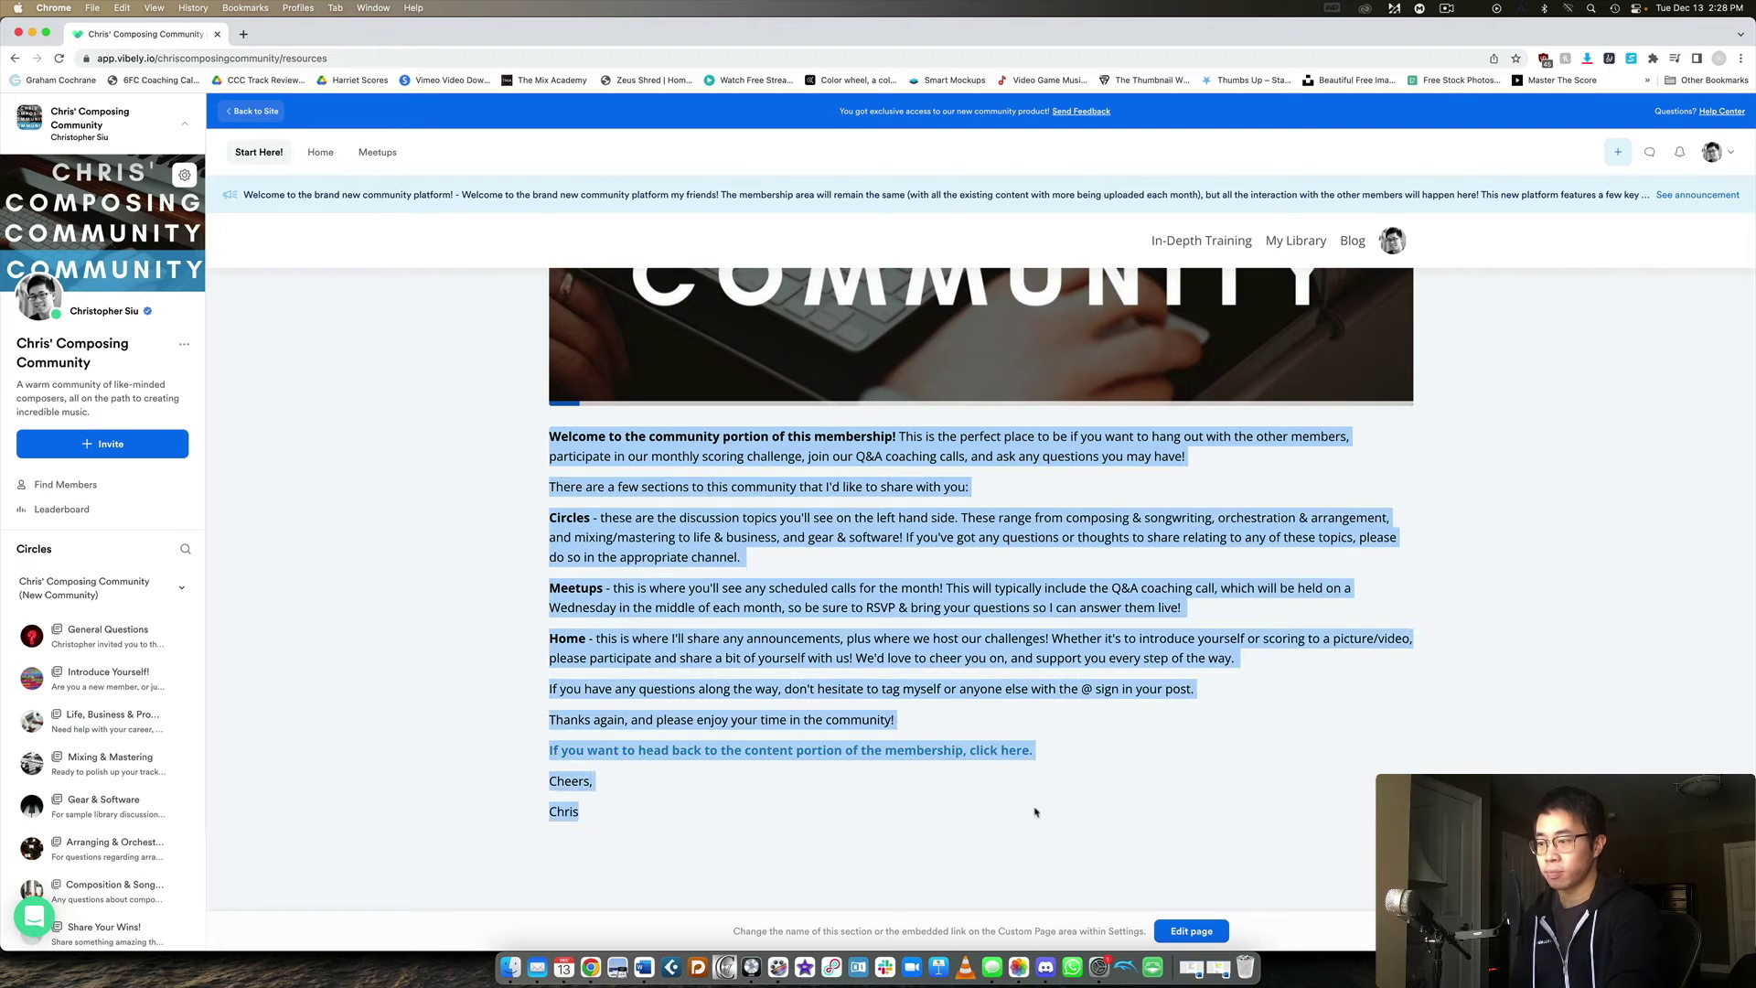
click(1034, 809)
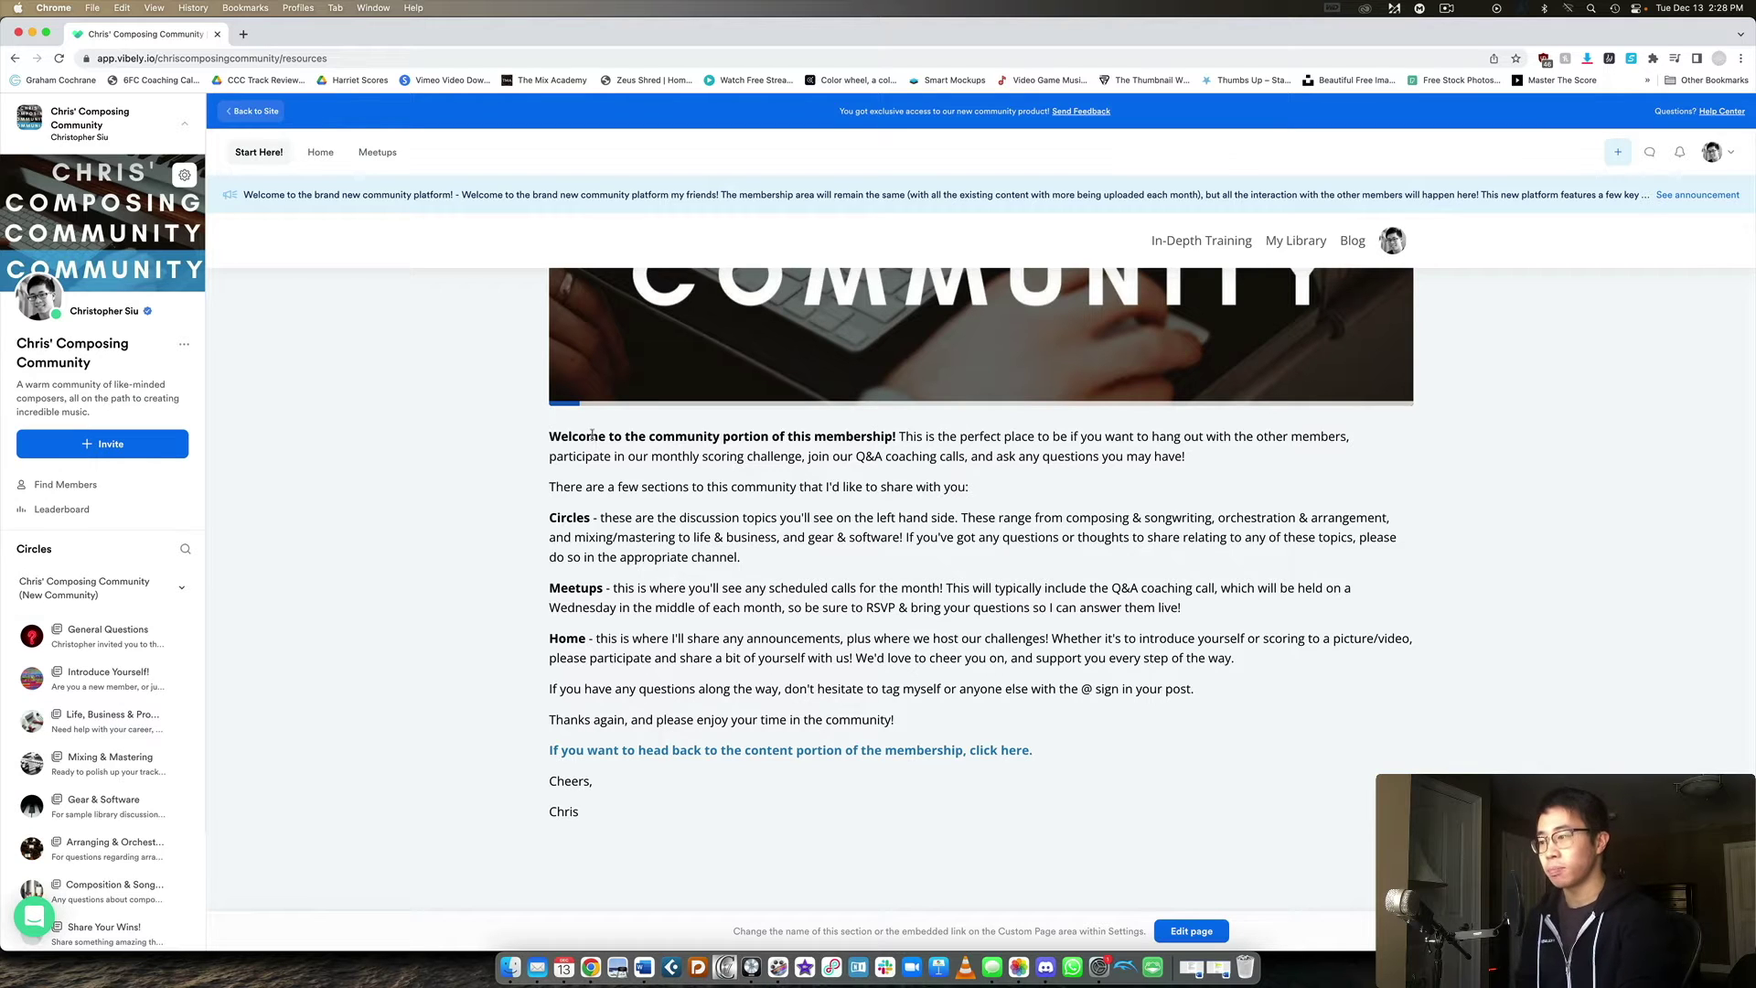
drag(550, 518, 750, 559)
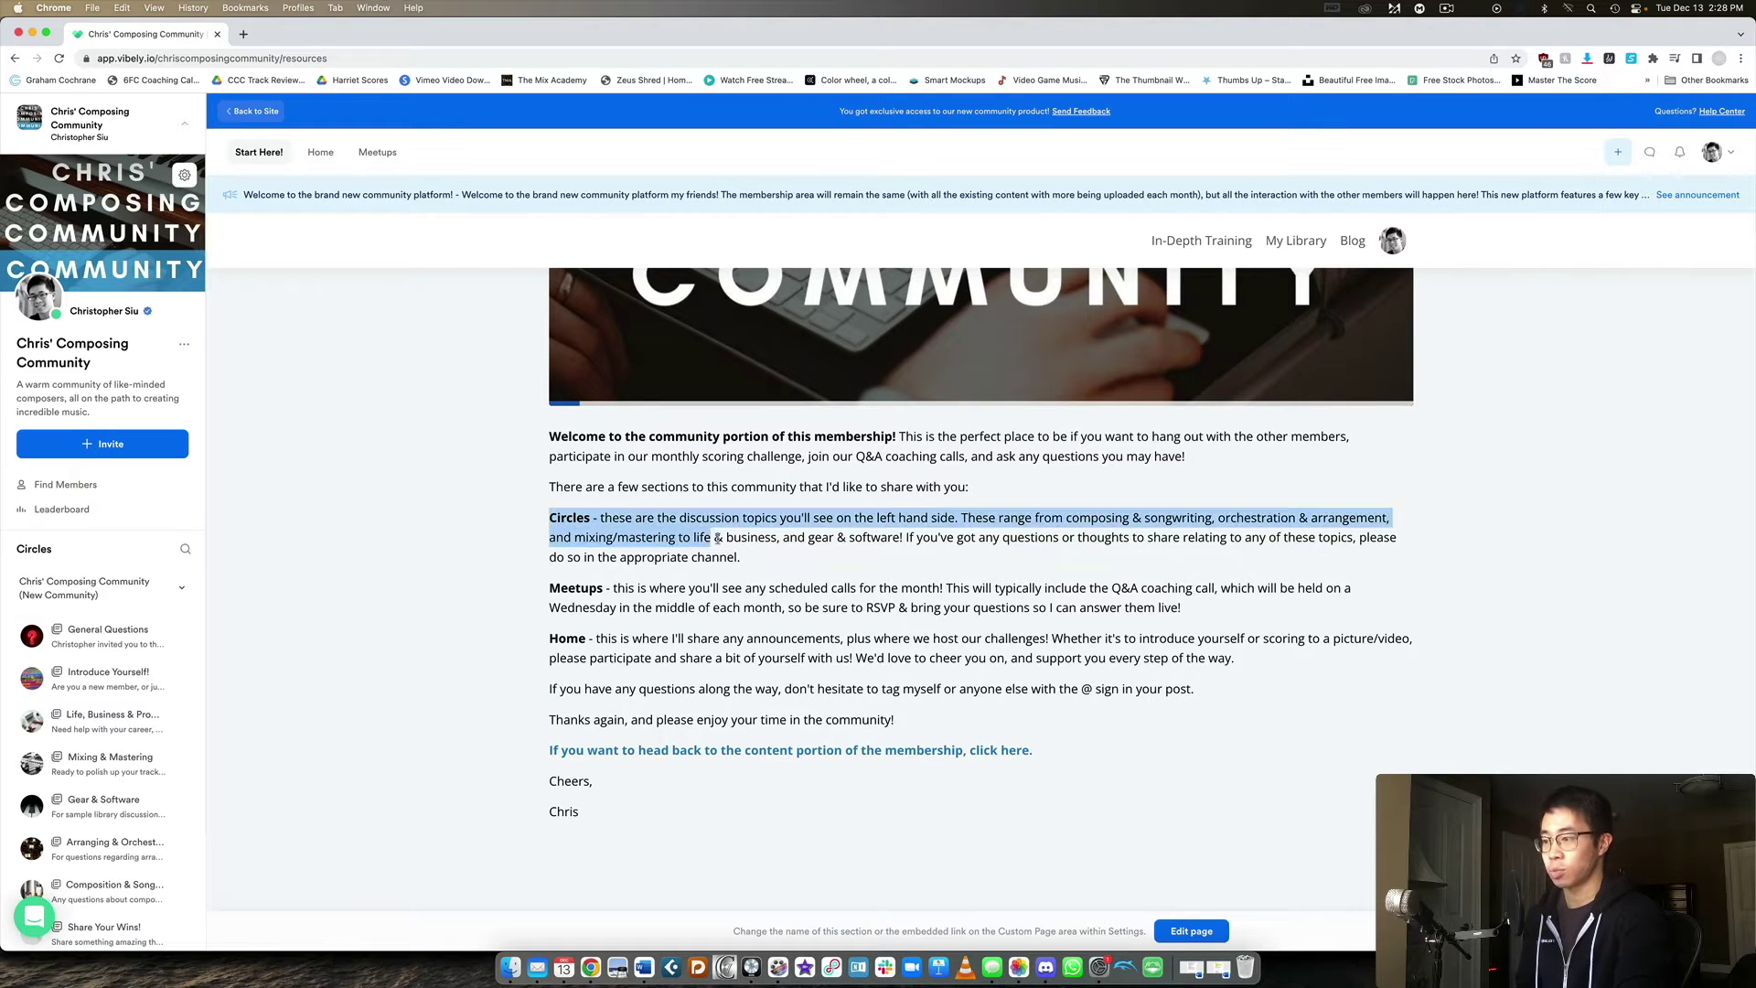
click(754, 562)
double_click(574, 588)
triple_click(771, 601)
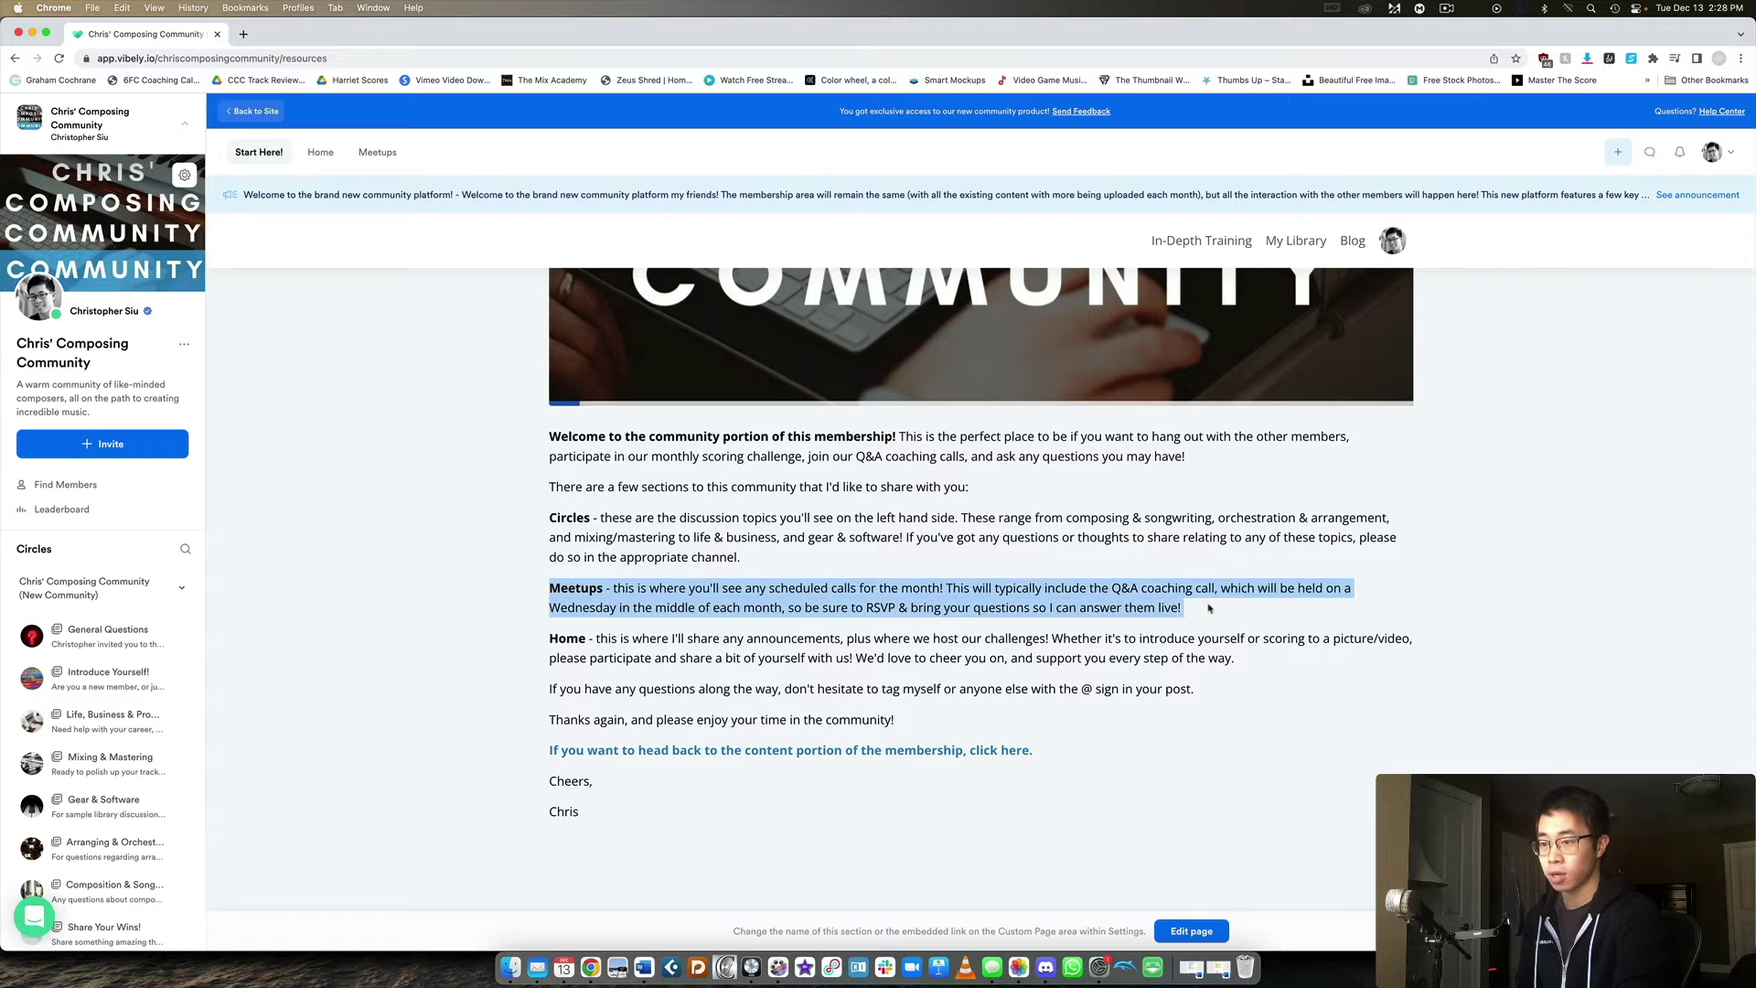
click(610, 645)
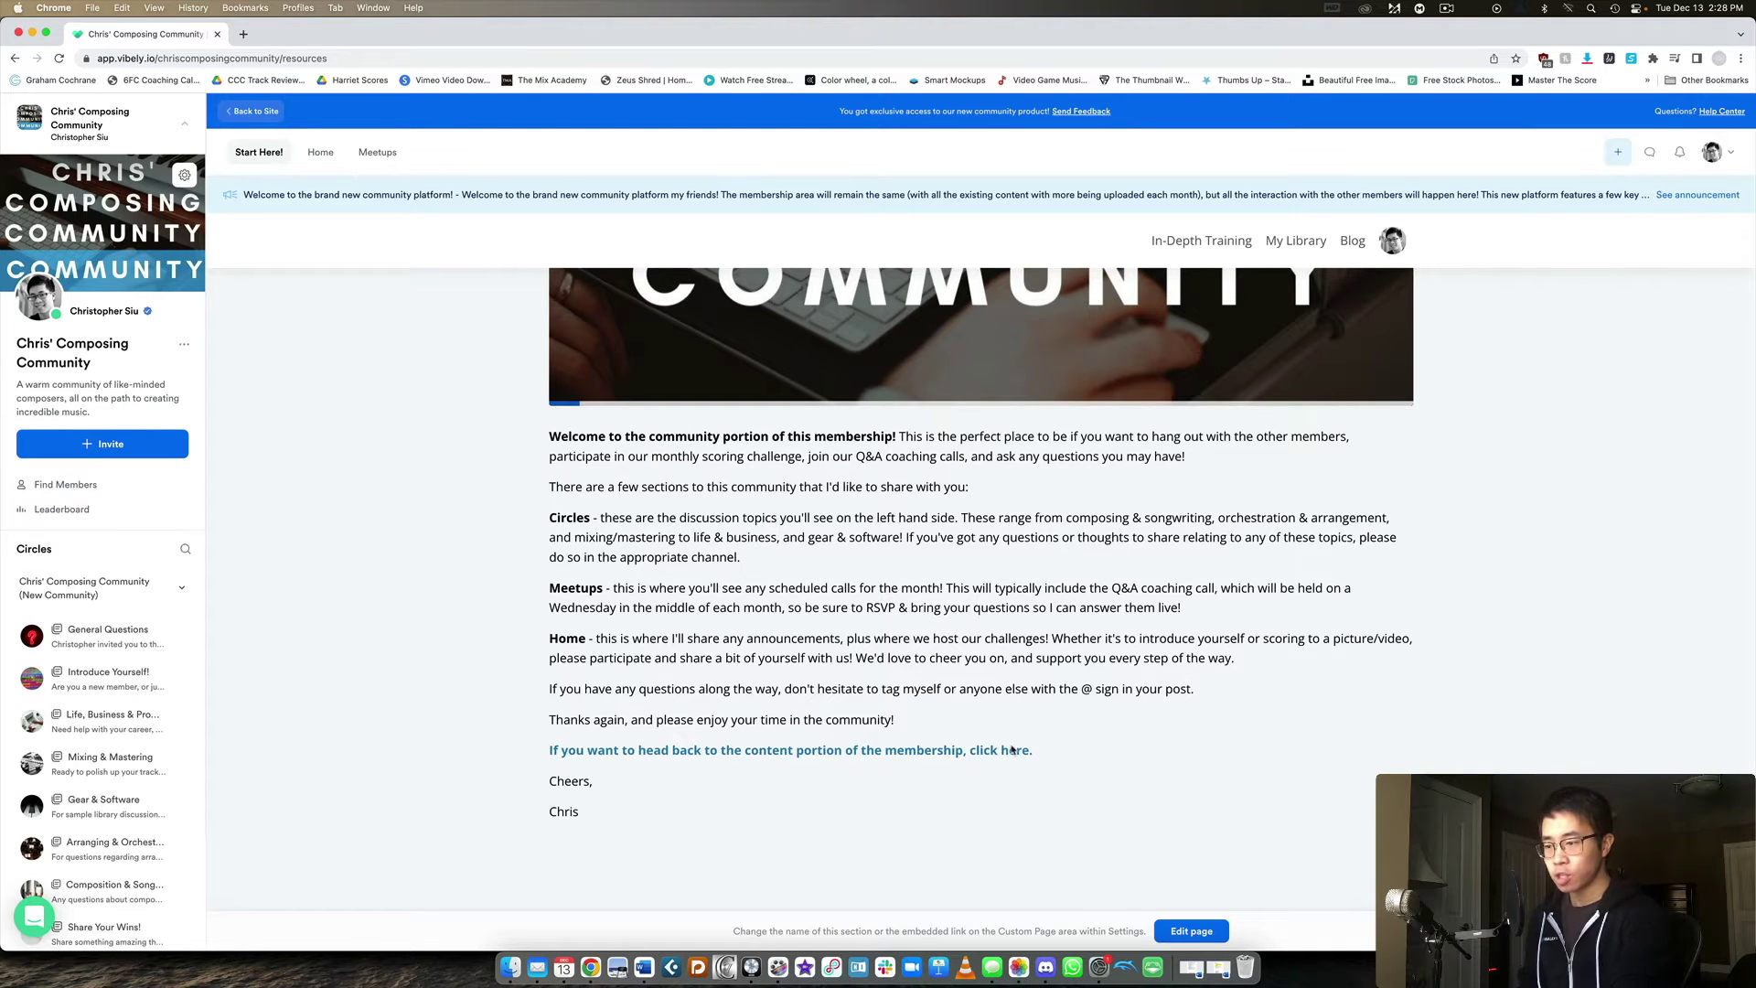
scroll(989, 754, up, 1)
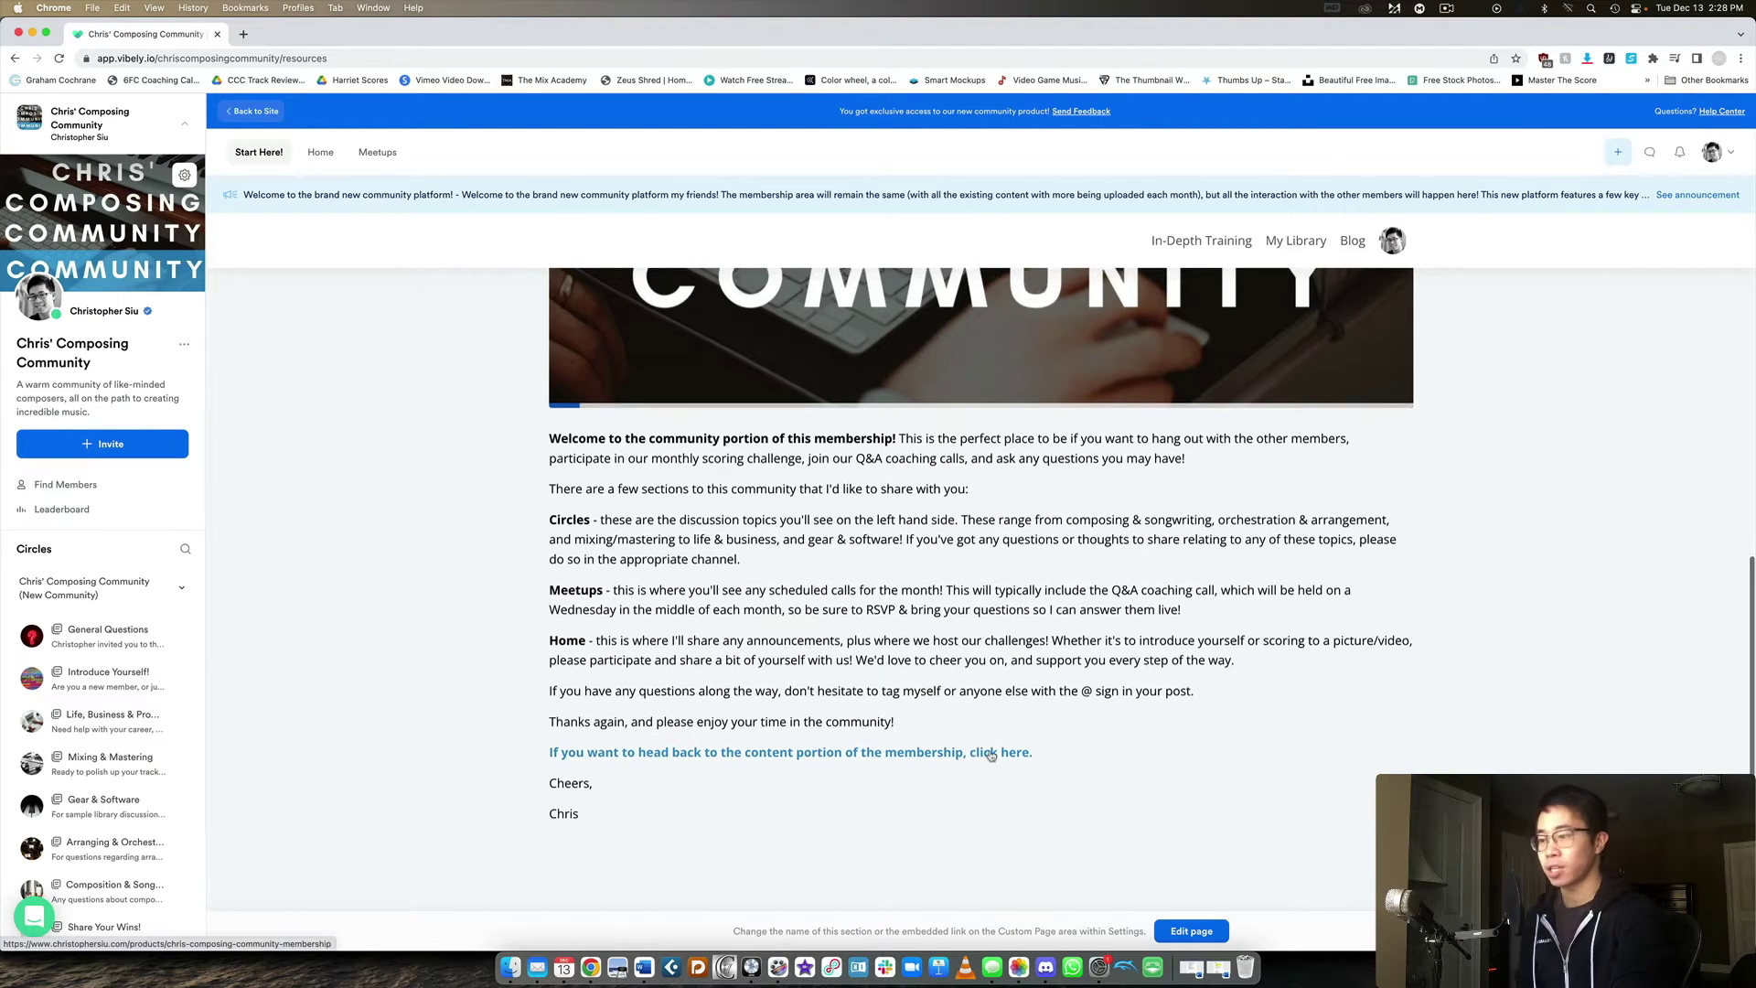
scroll(989, 754, up, 1)
right_click(990, 762)
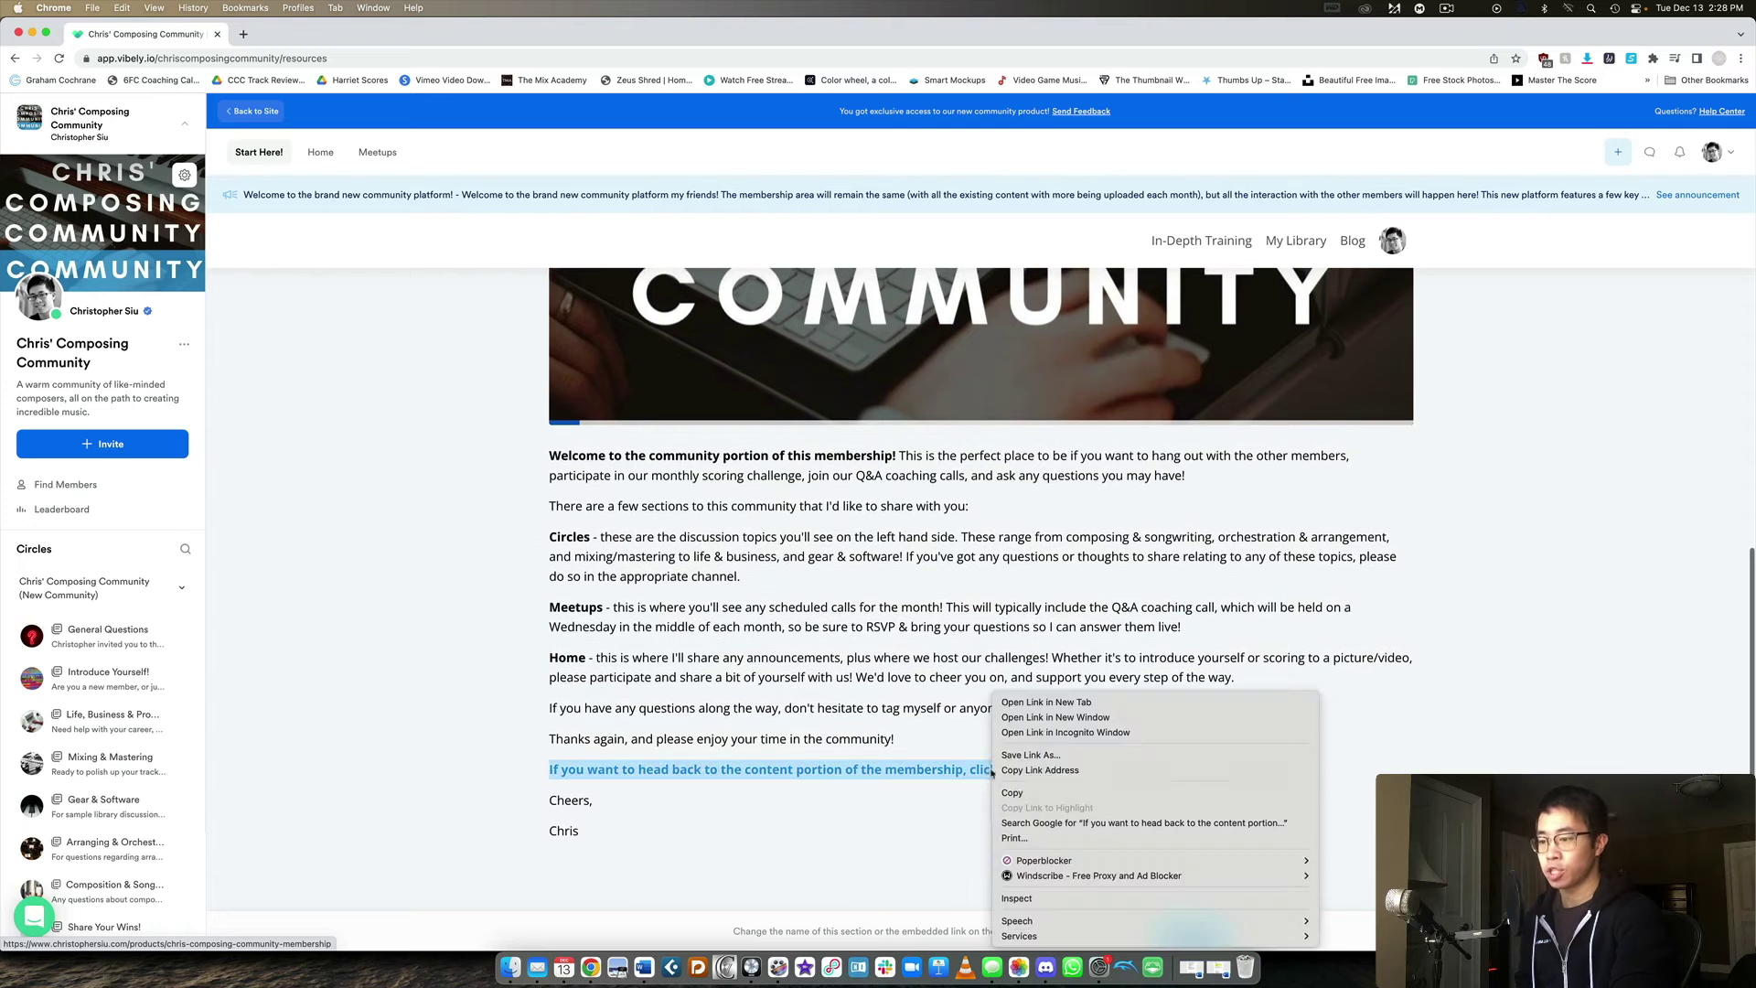
click(1021, 702)
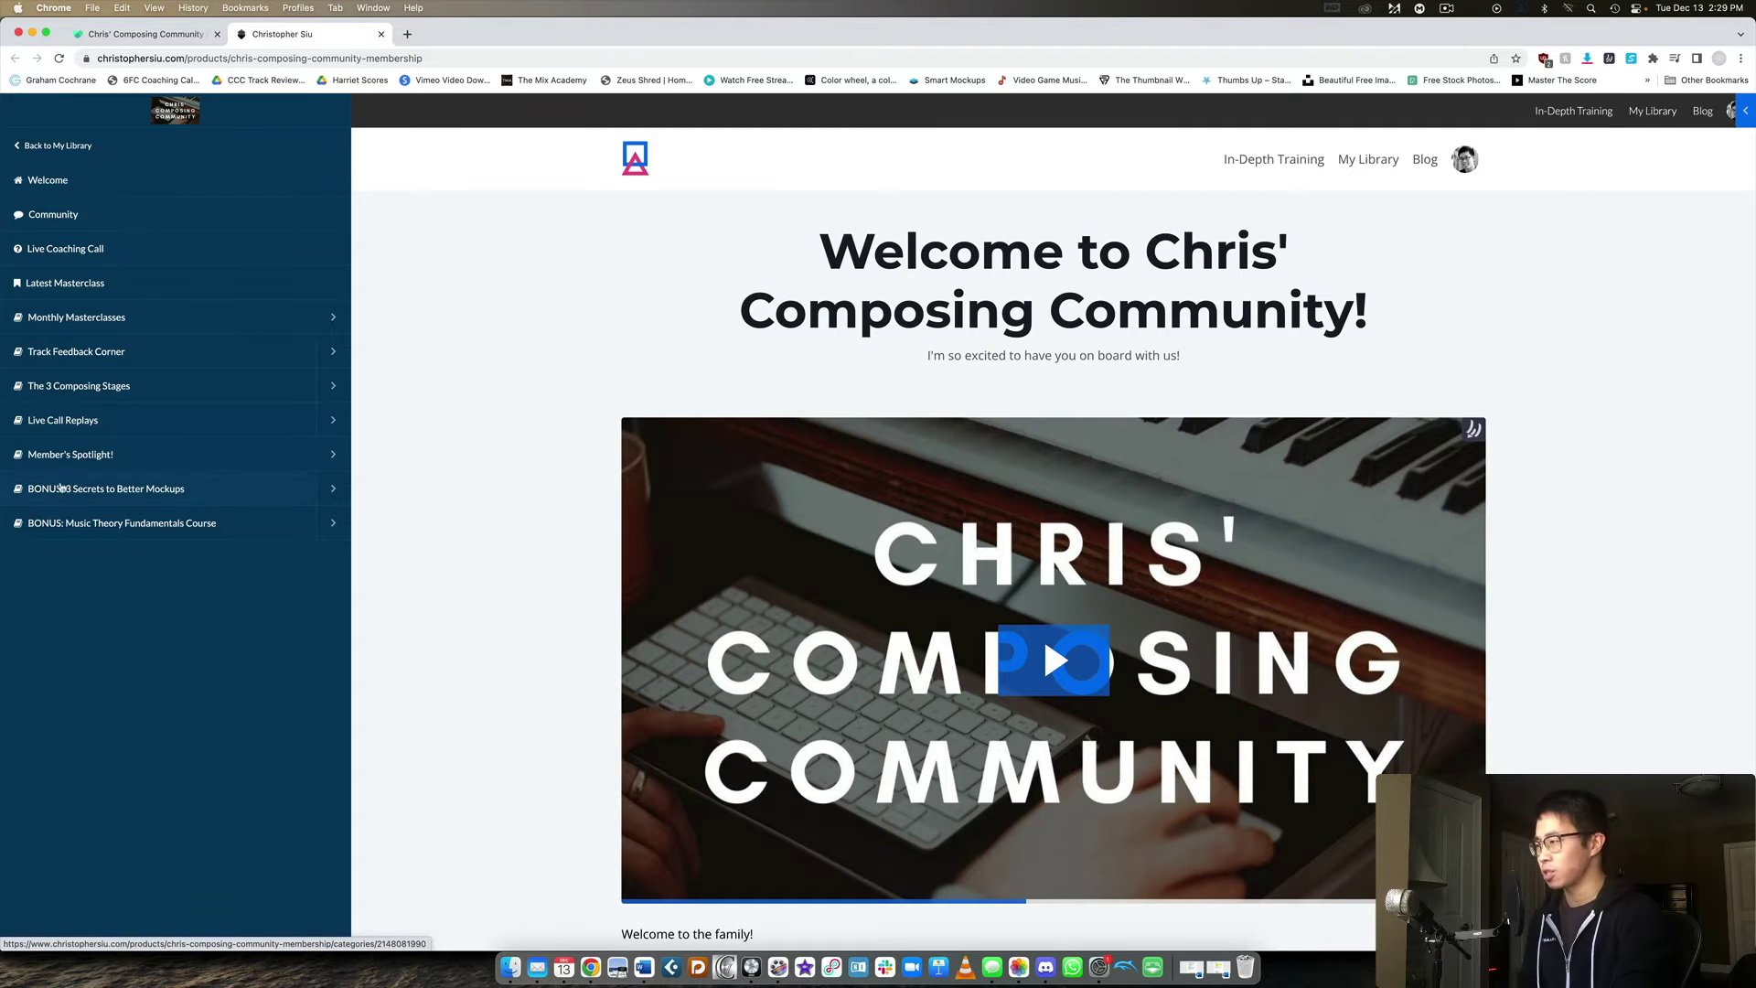
click(381, 34)
scroll(1115, 580, up, 5)
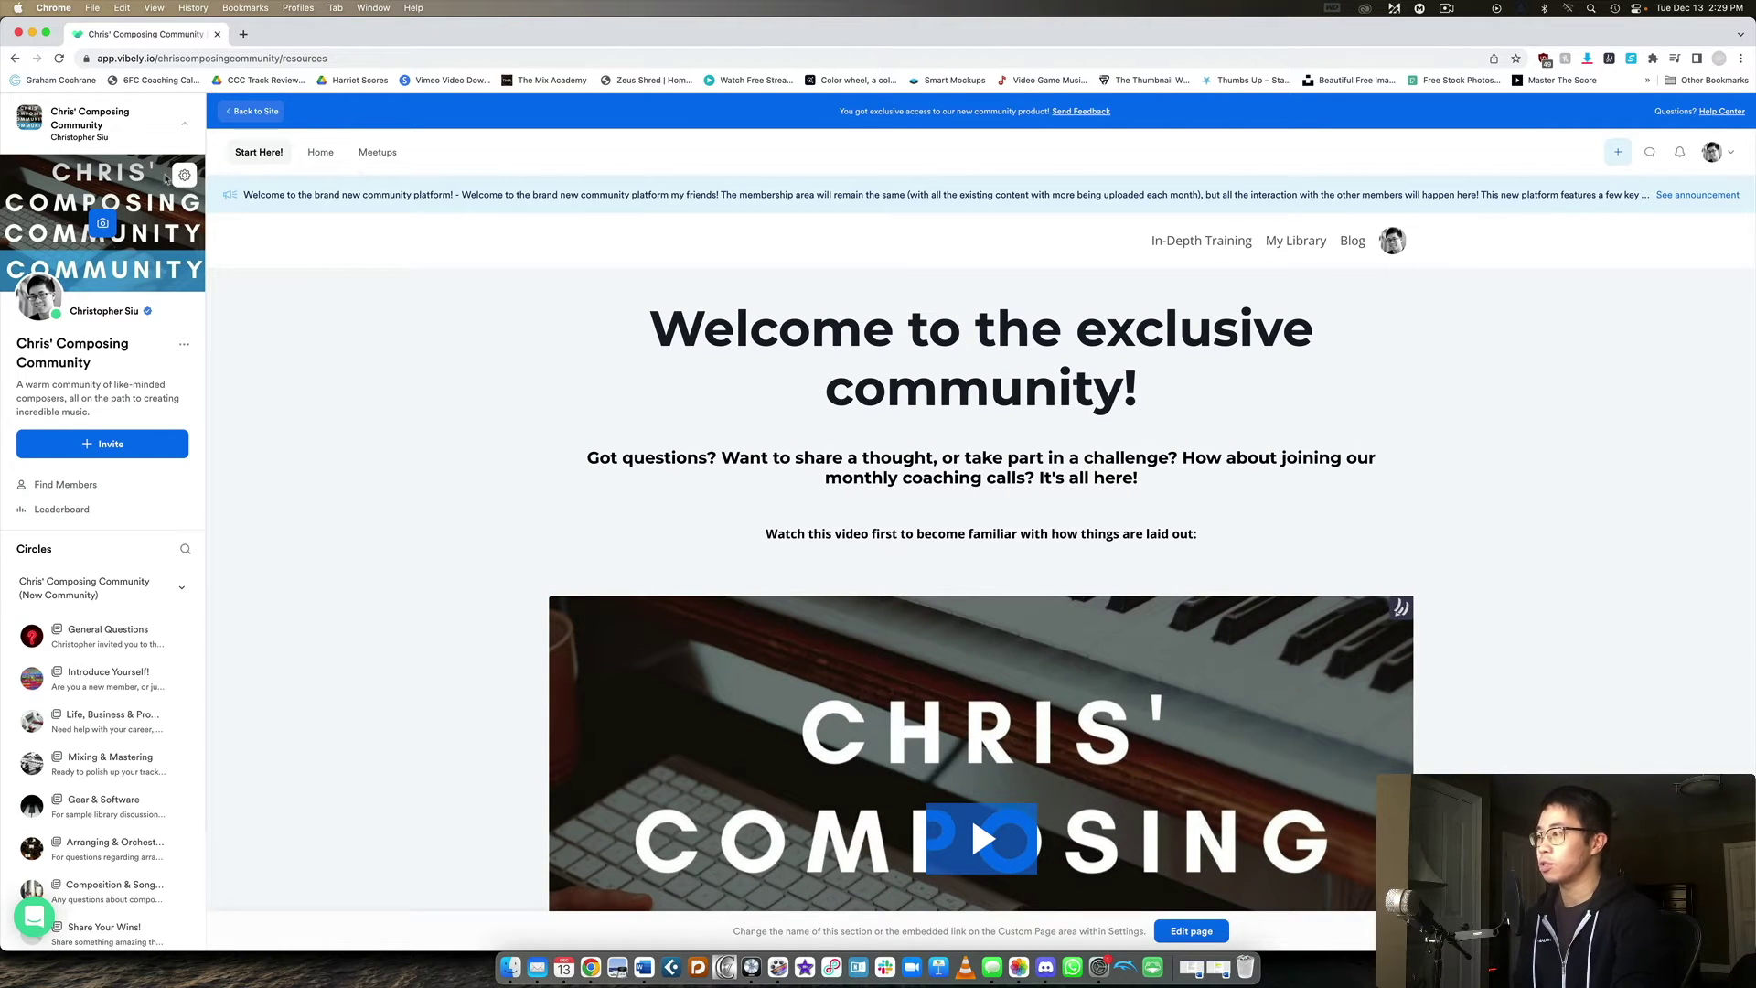
Step: Enable the Custom Page feature in the community settings
click(183, 176)
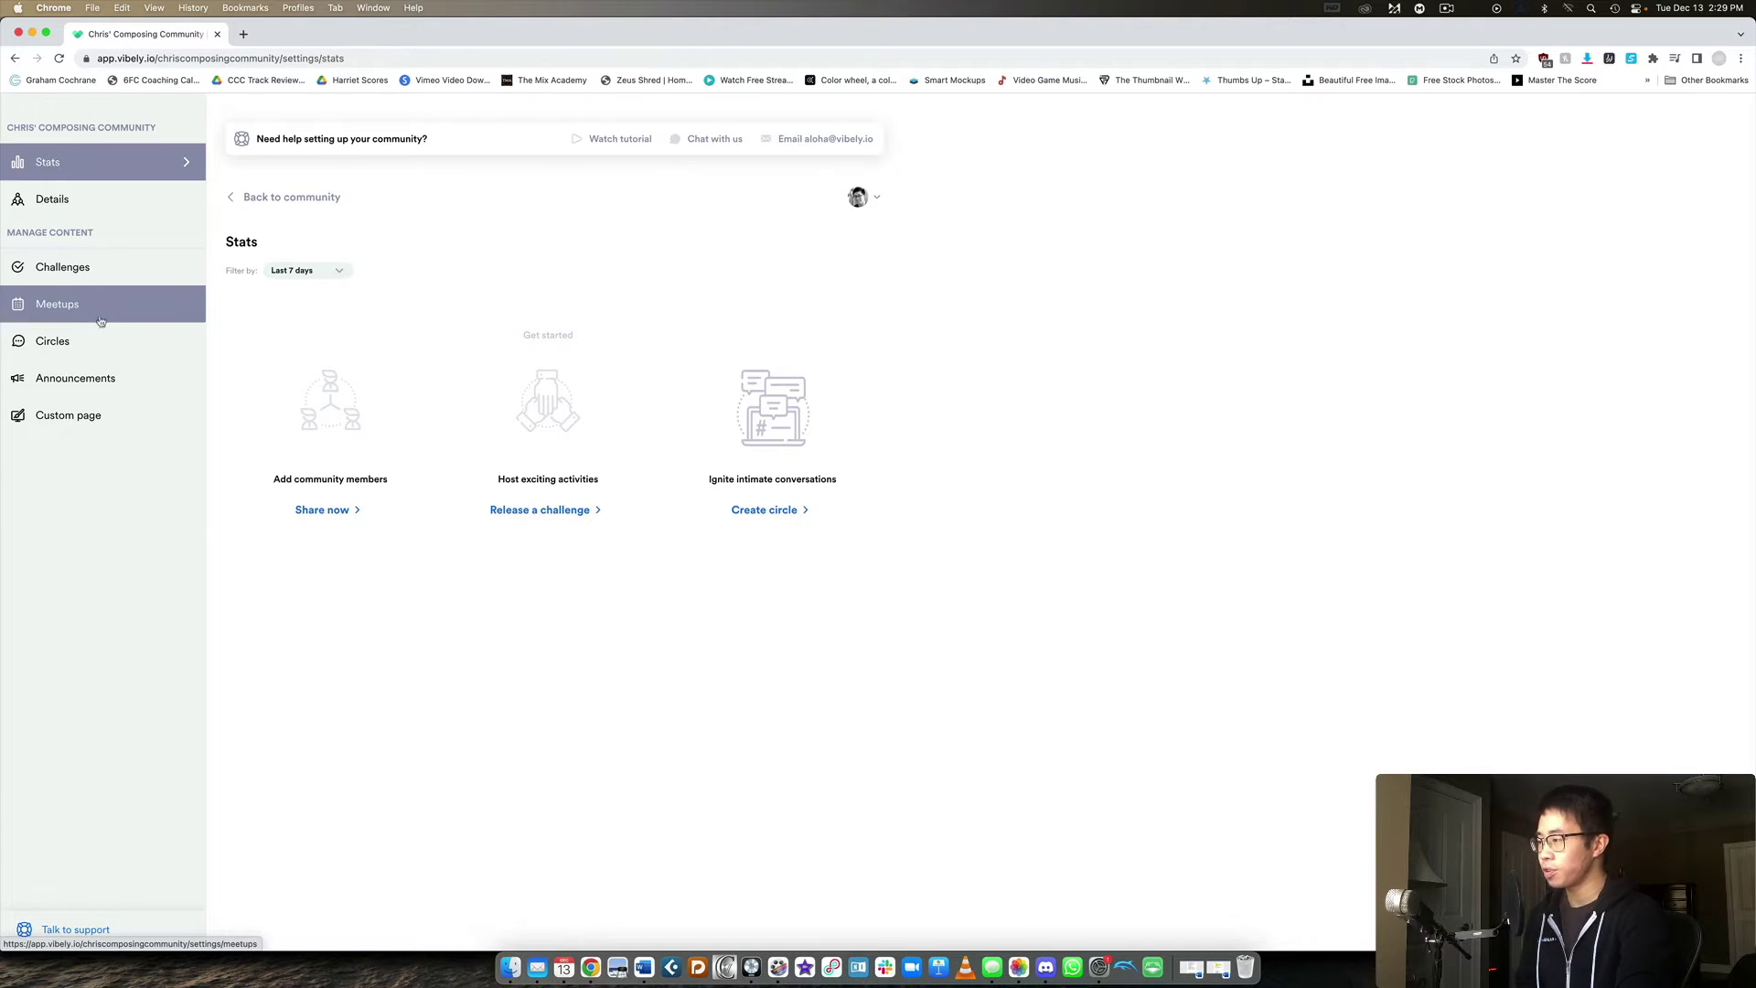
click(94, 423)
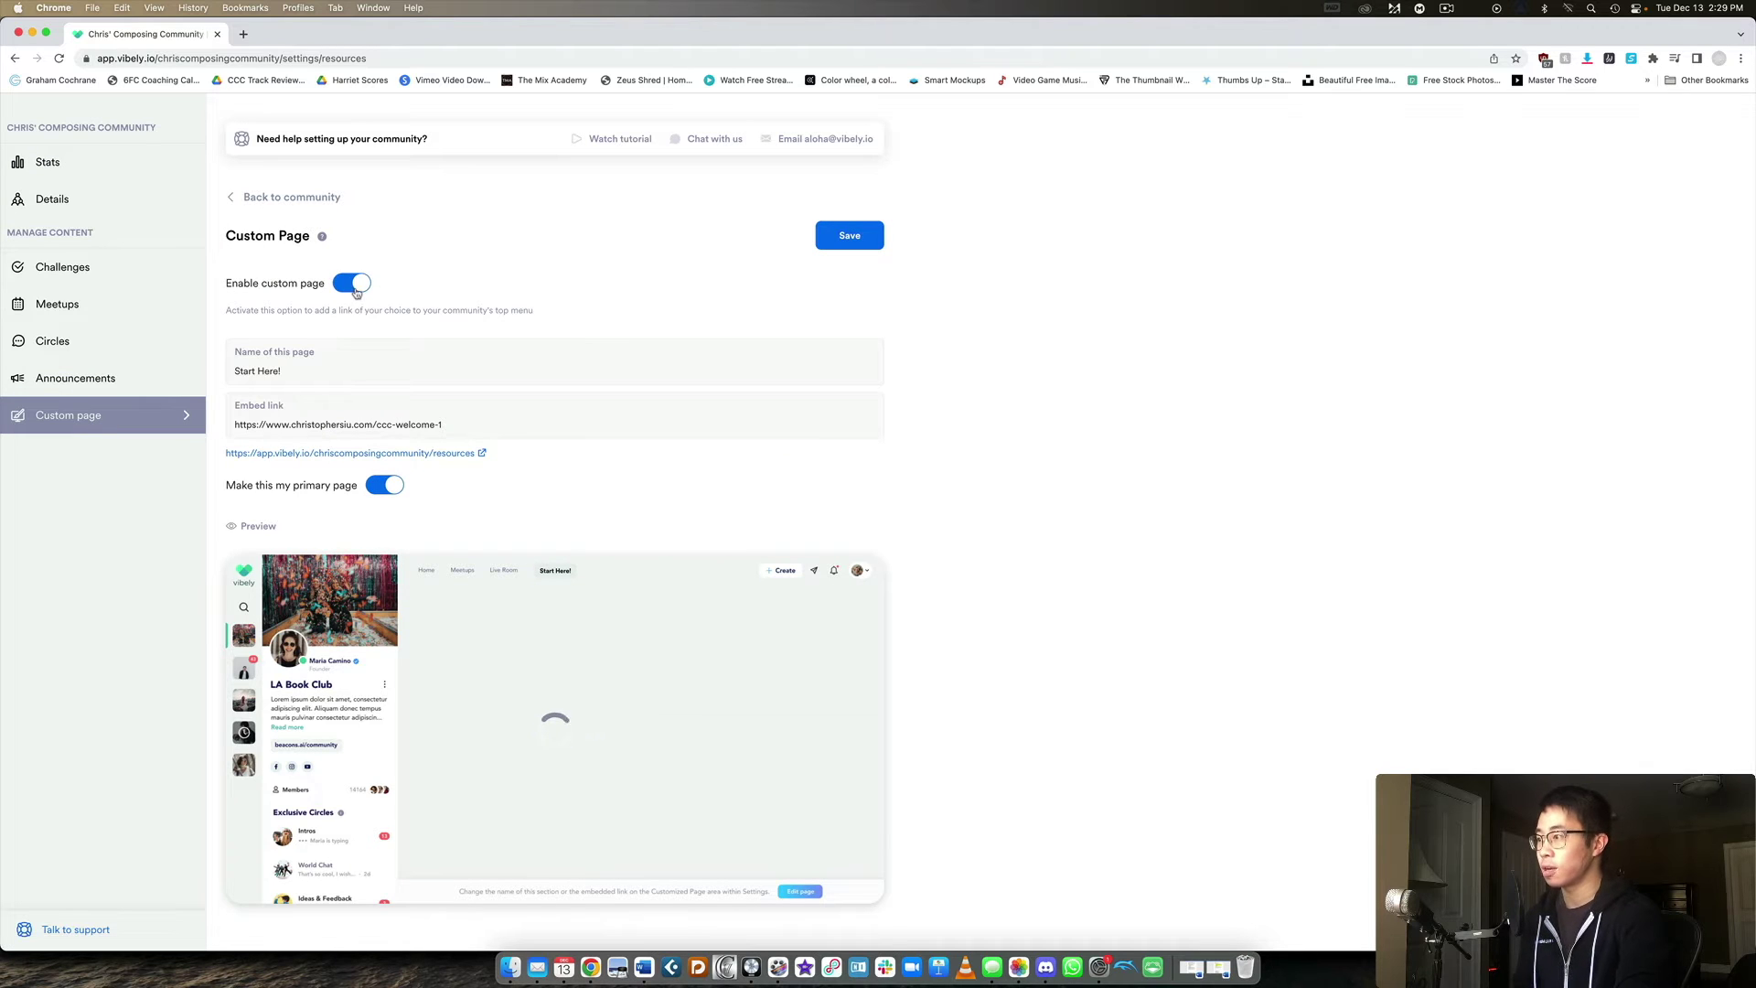
click(332, 282)
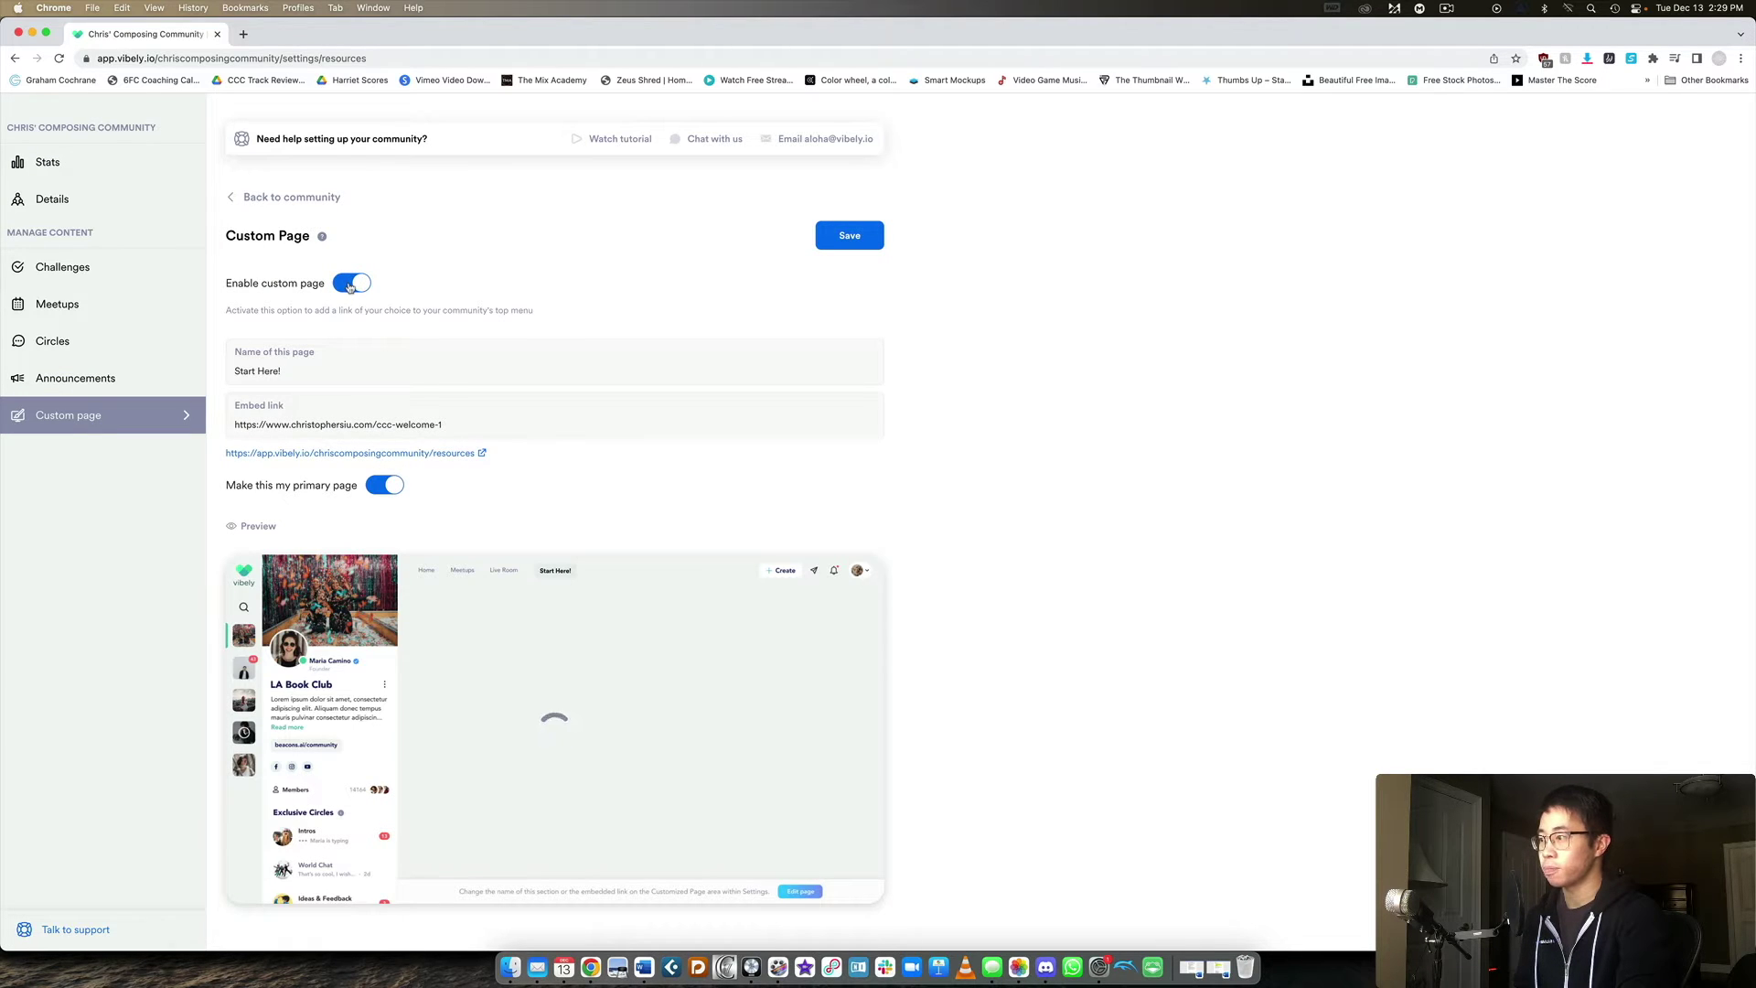
Step: Review the page name Start Here! and the embedded welcome page link address
drag(284, 371, 224, 370)
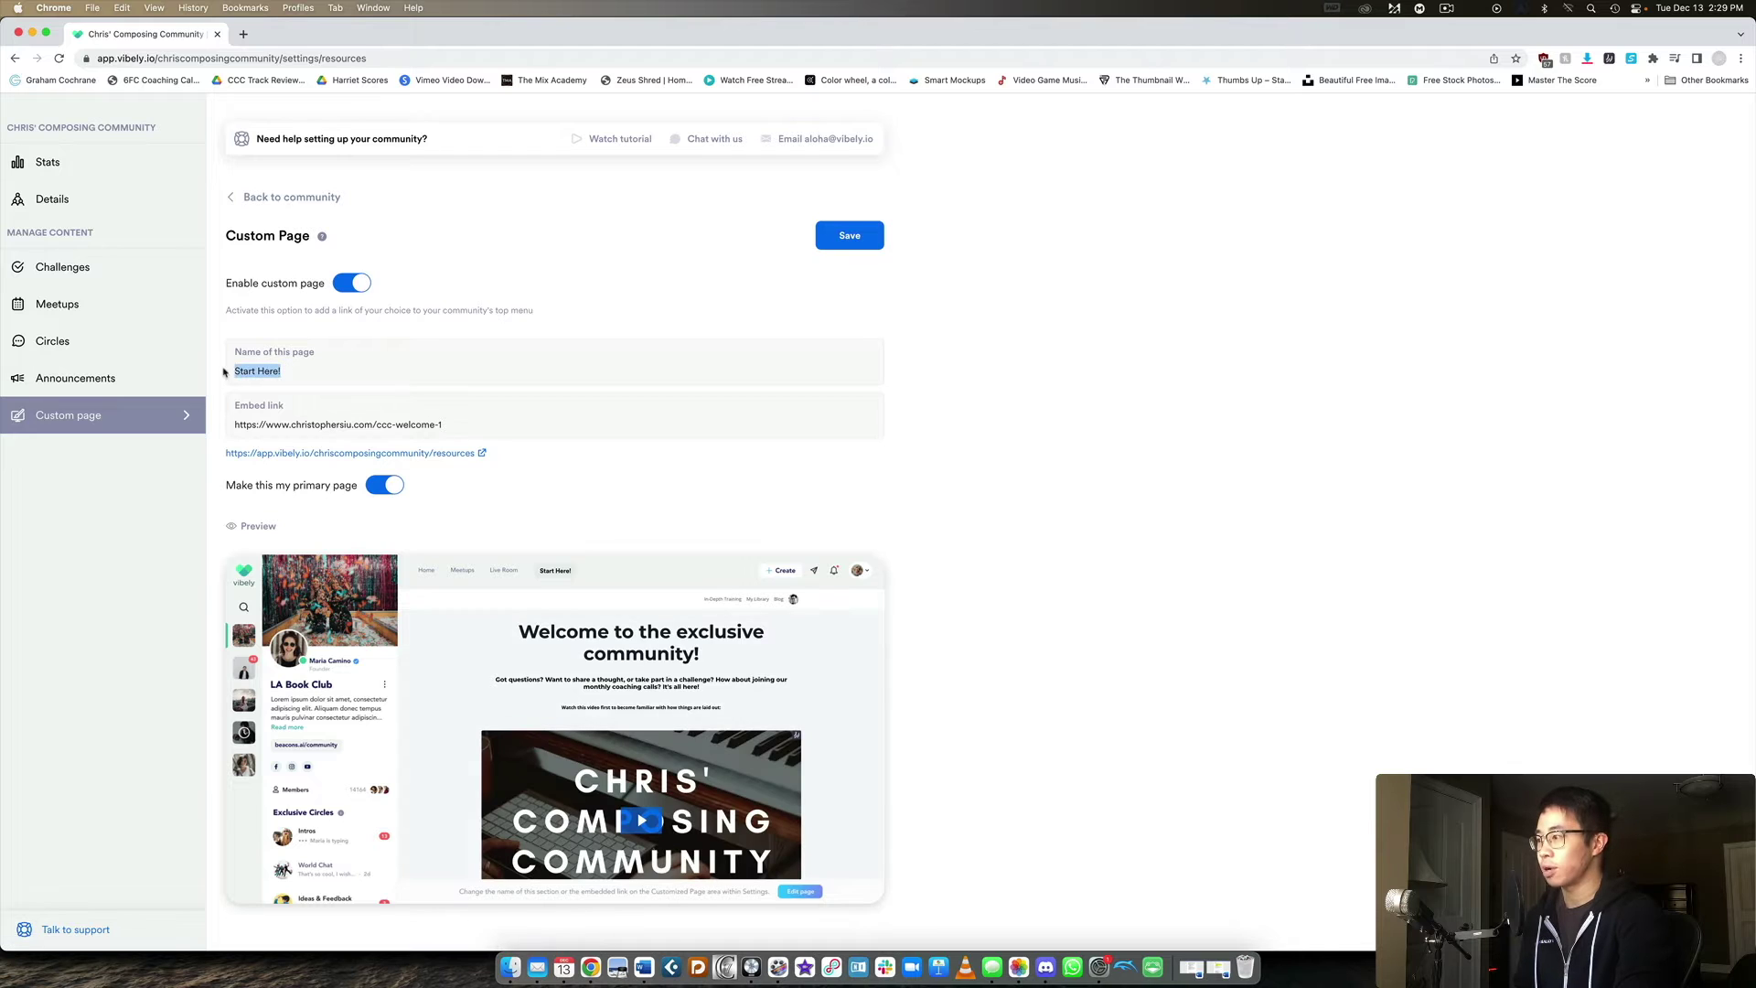
click(293, 370)
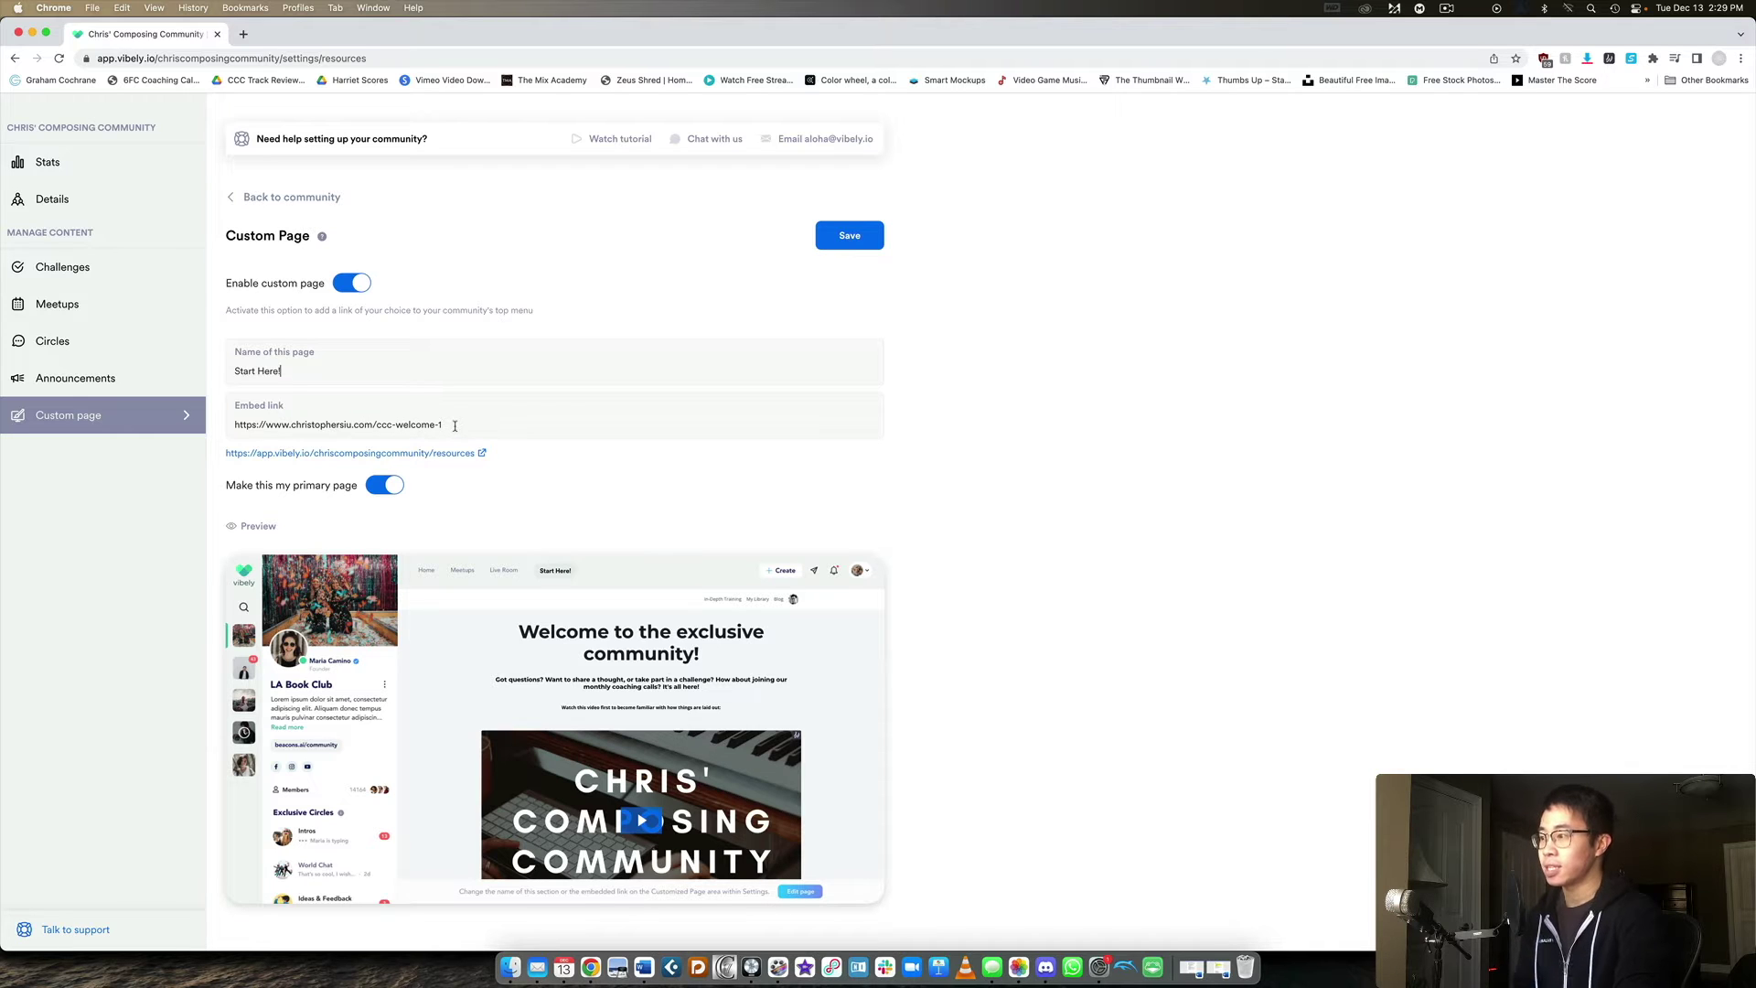
drag(455, 426, 258, 425)
click(1159, 431)
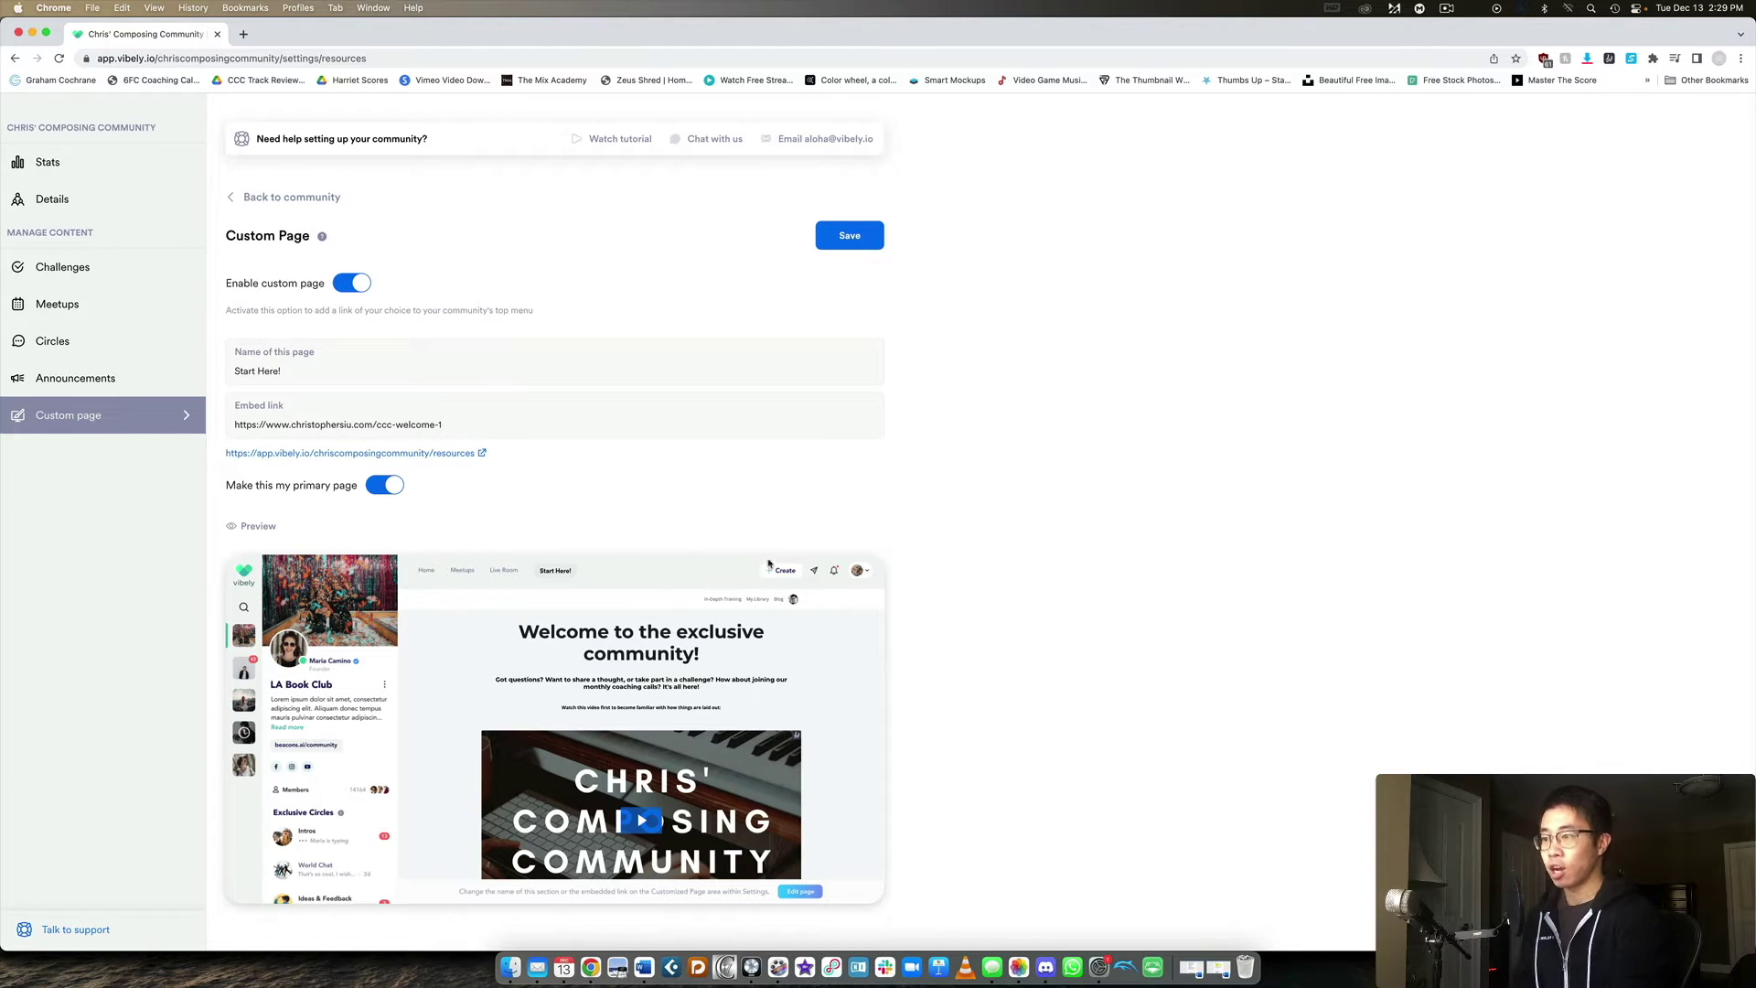
drag(483, 419, 225, 407)
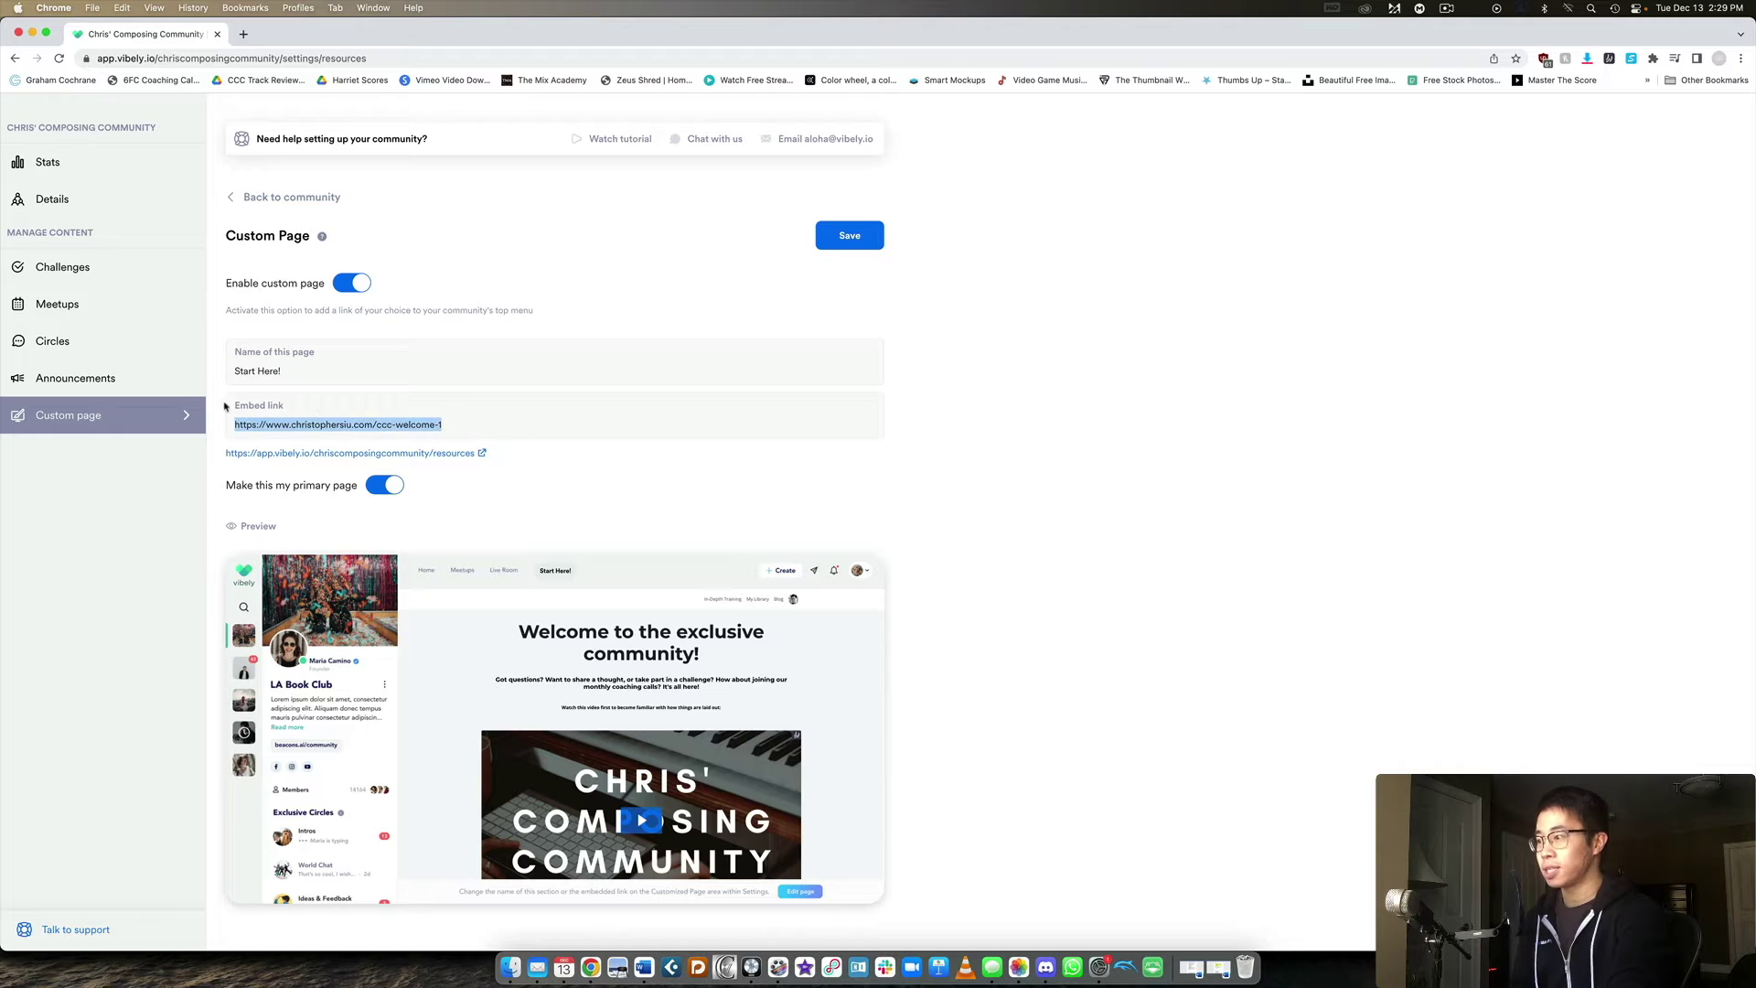
click(1361, 481)
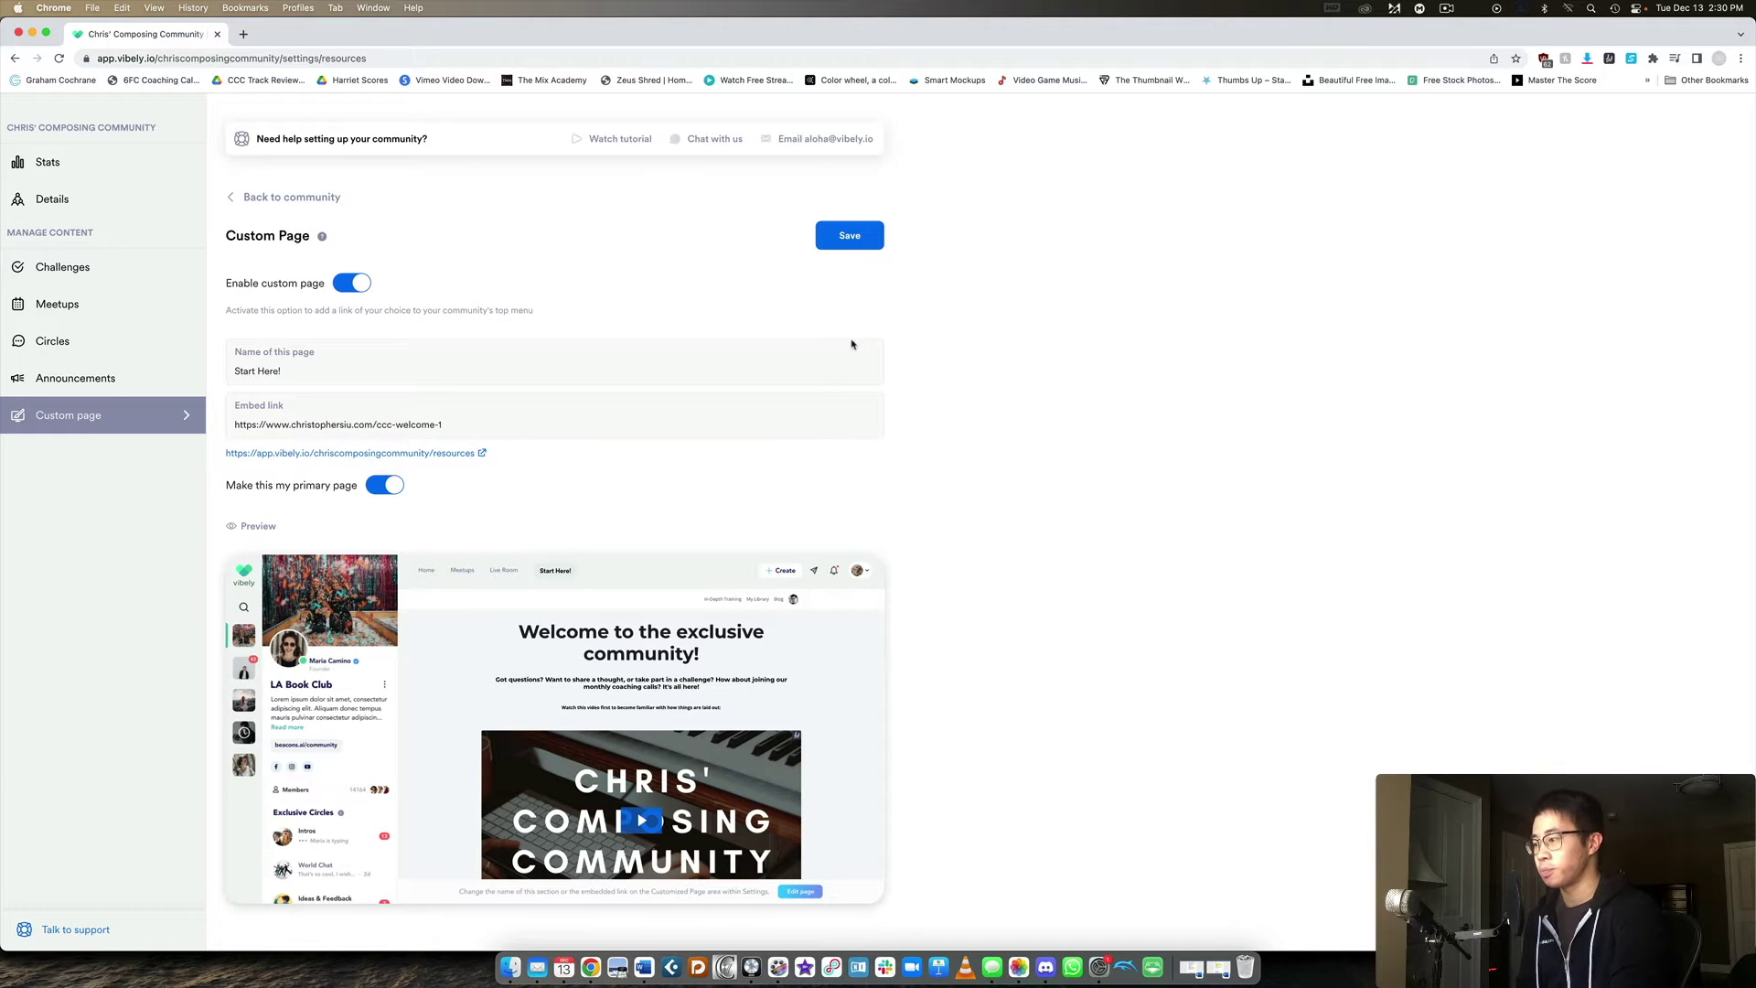
Step: Save the Start Here! custom page settings
click(847, 239)
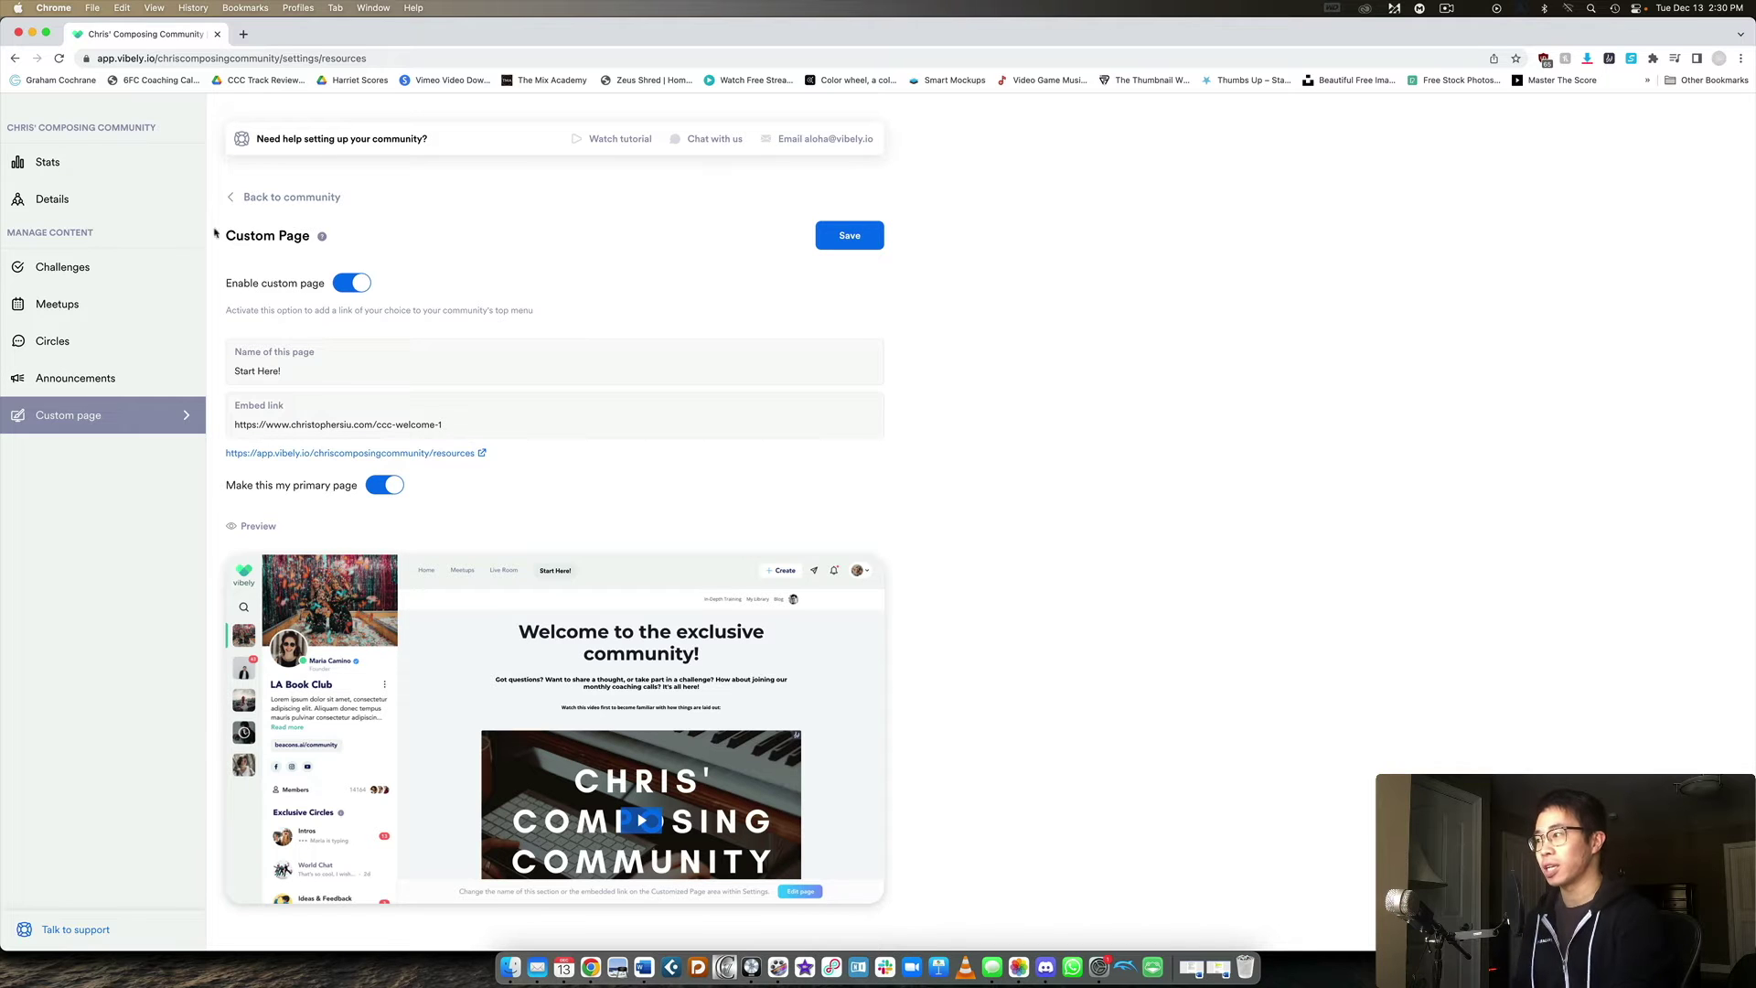
Step: Return to the community, view Start Here!, check Meetups, then go to Home challenges
click(290, 202)
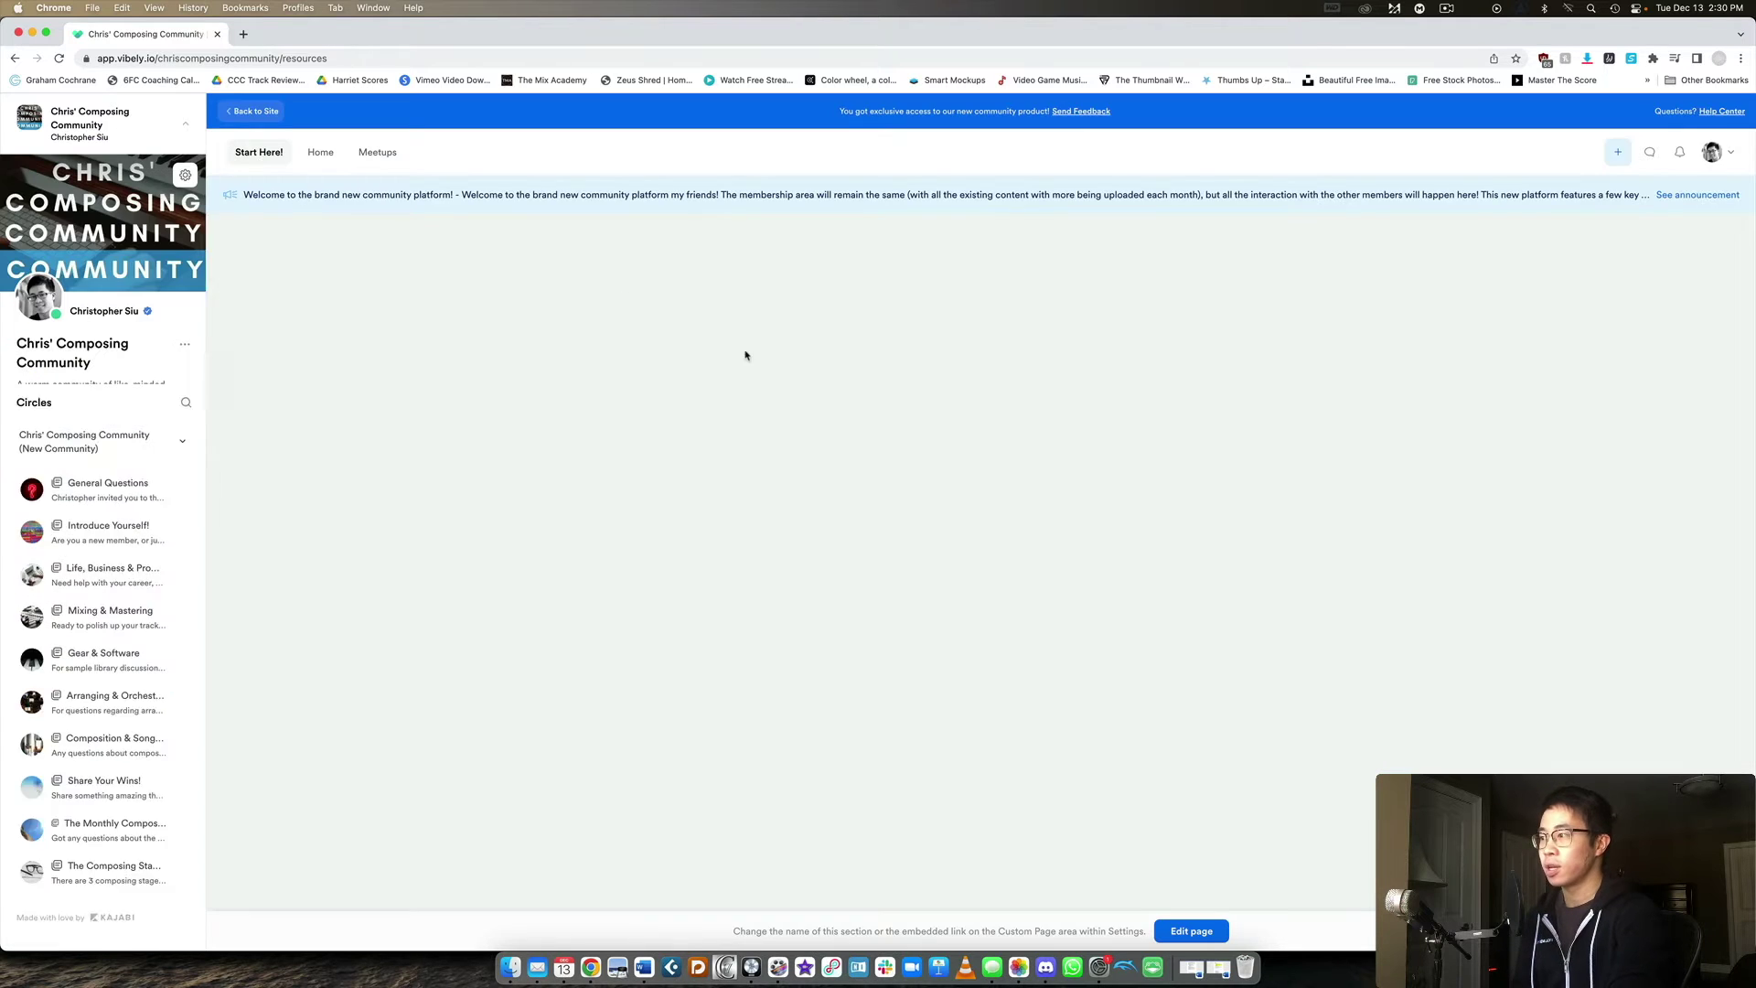
scroll(1102, 476, down, 5)
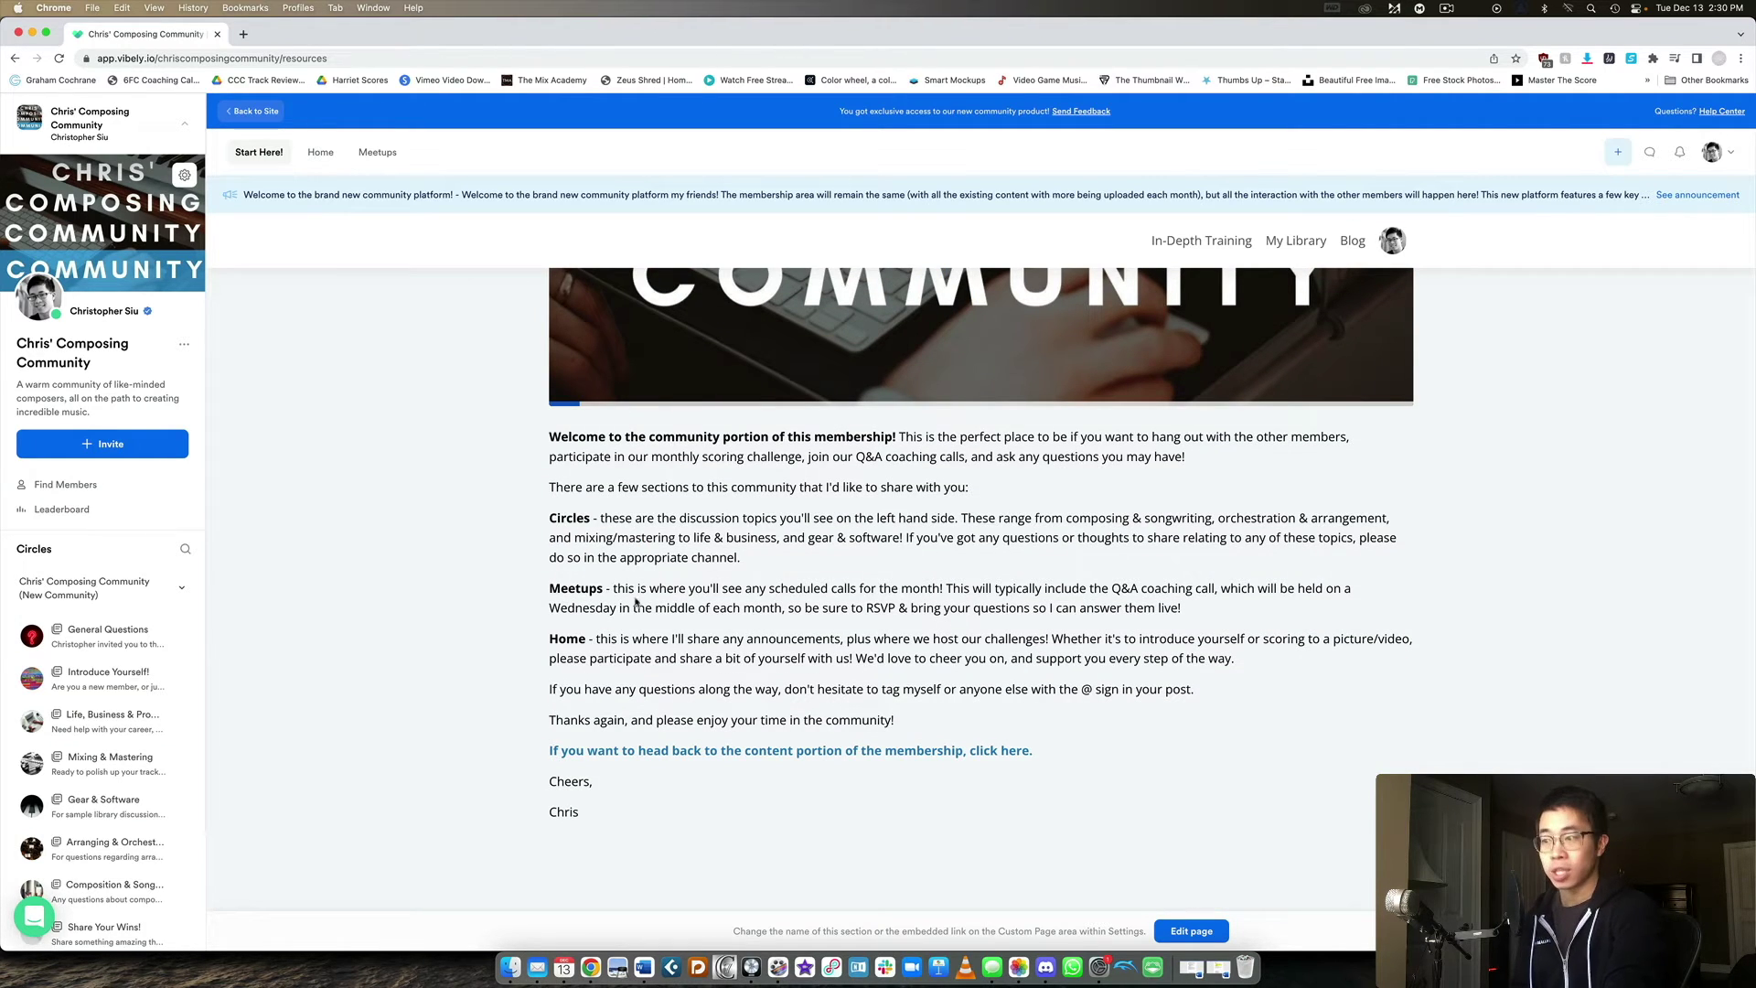
scroll(998, 659, up, 10)
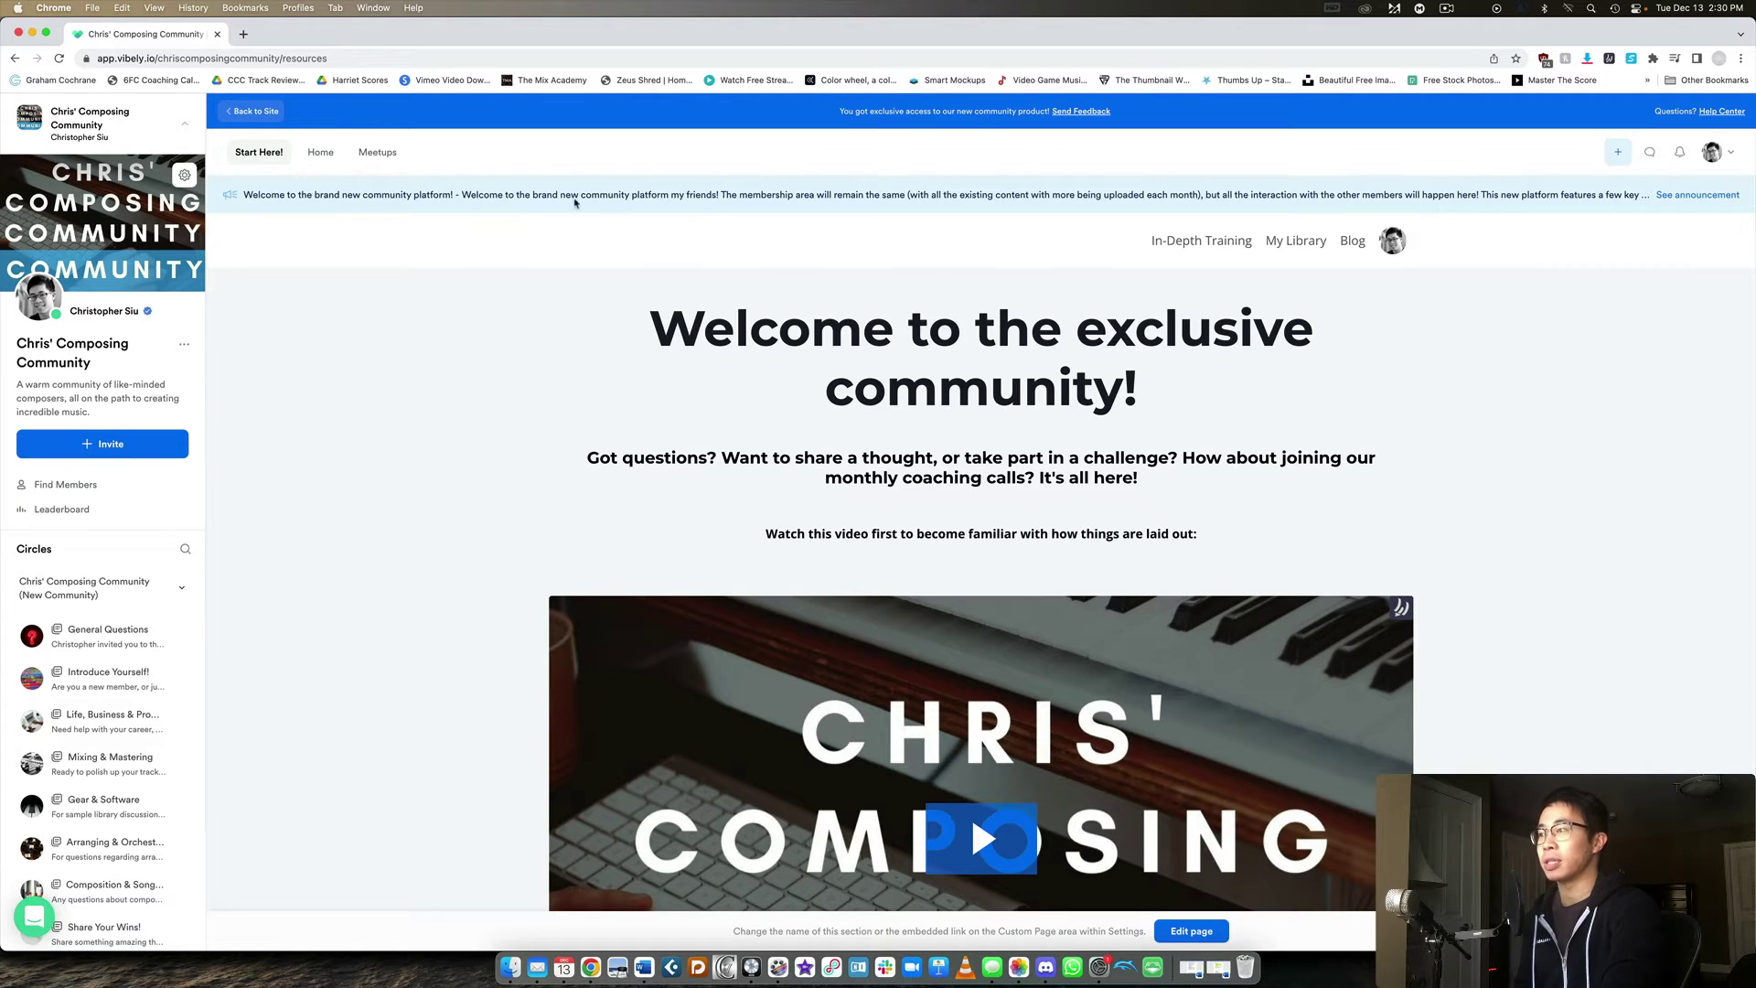
click(382, 153)
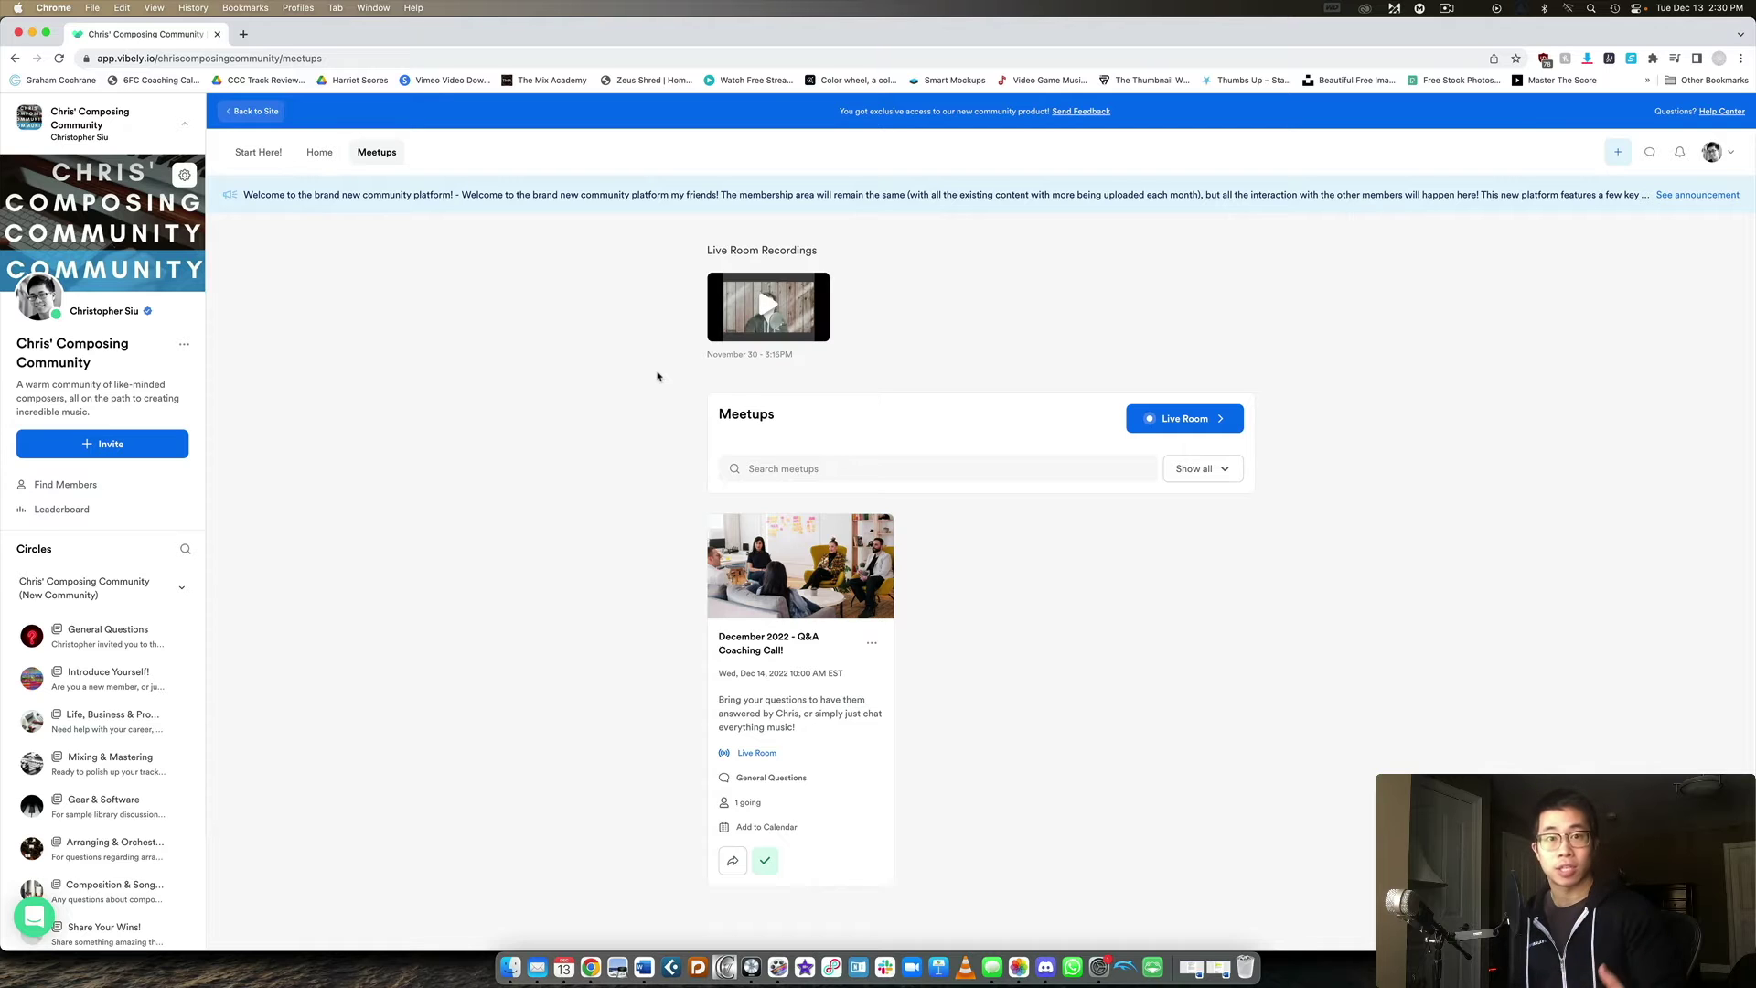
click(258, 153)
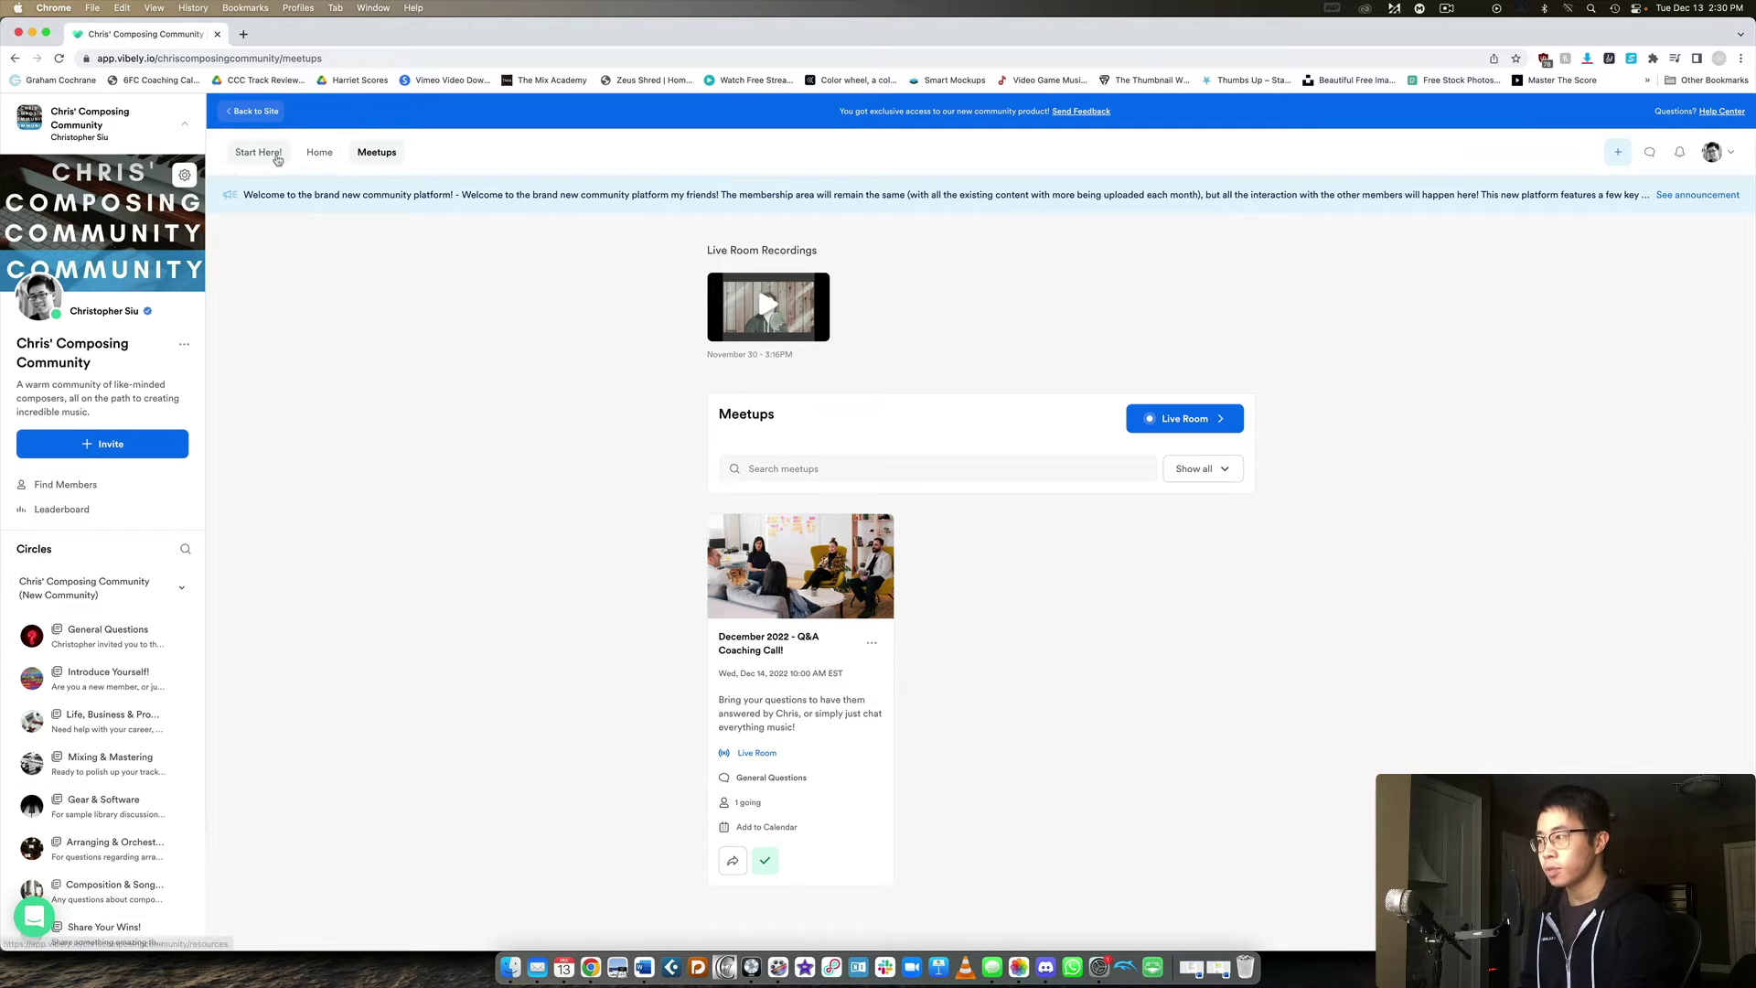
scroll(1001, 430, up, 3)
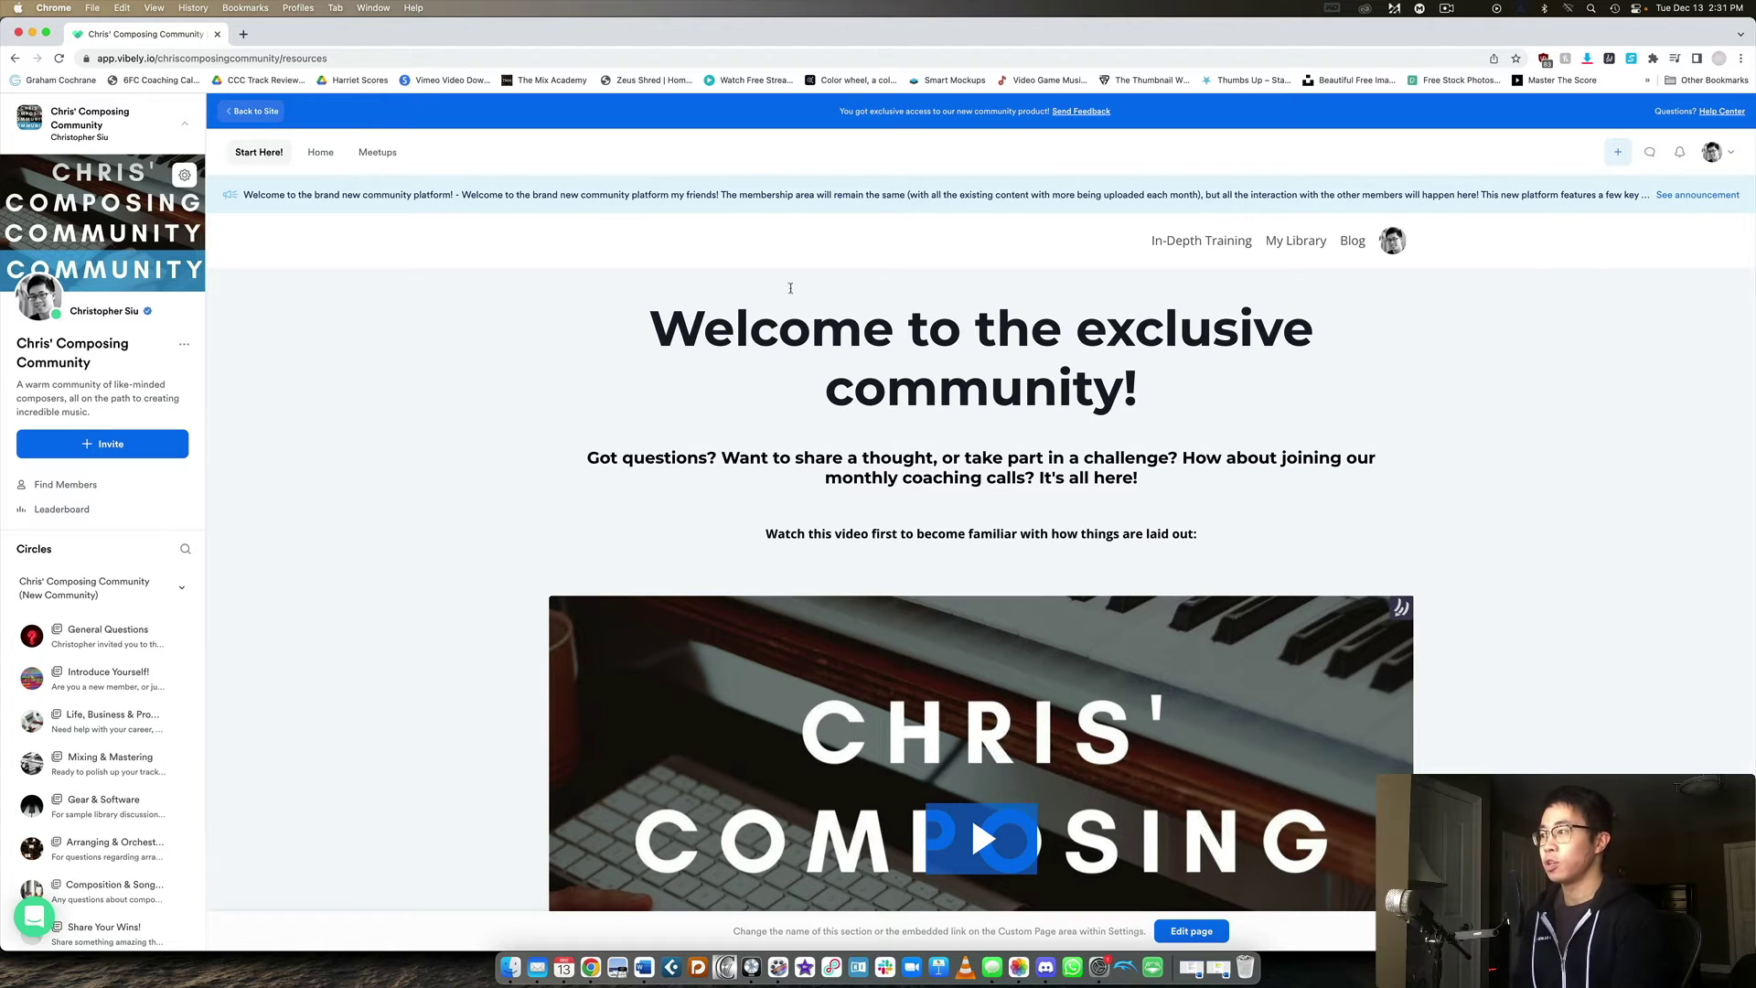
click(319, 153)
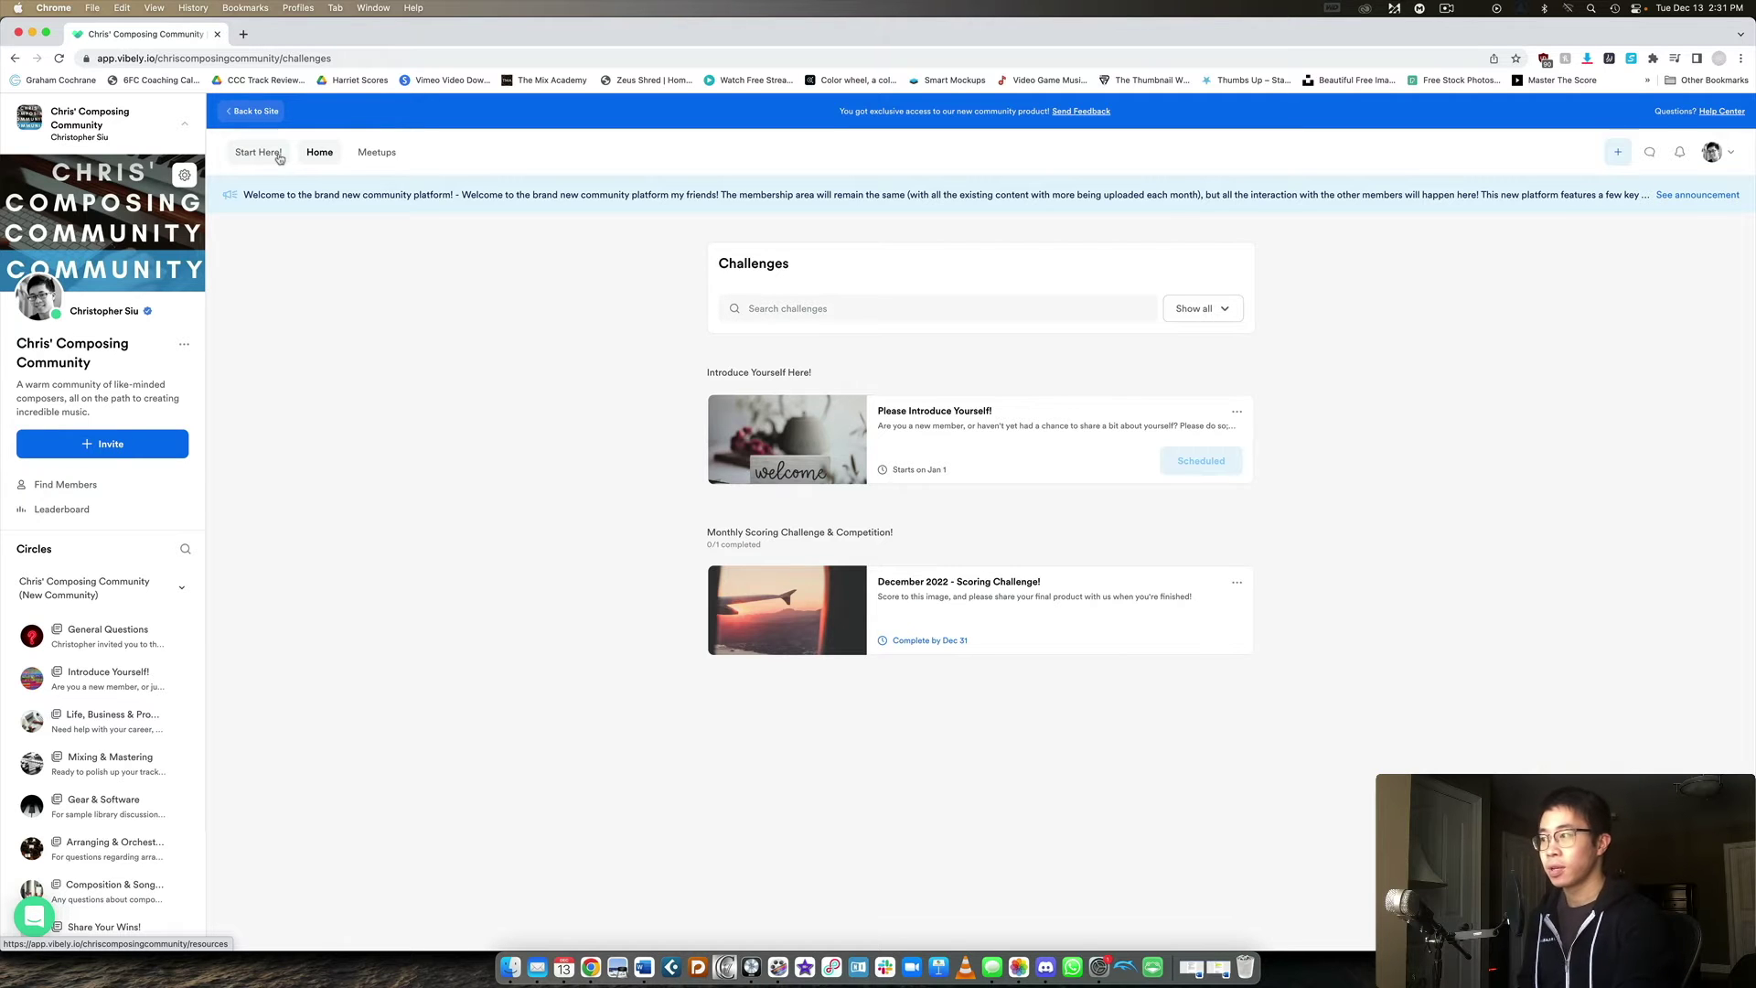
Step: Return to the Start Here! welcome page with its headline and intro video
click(279, 157)
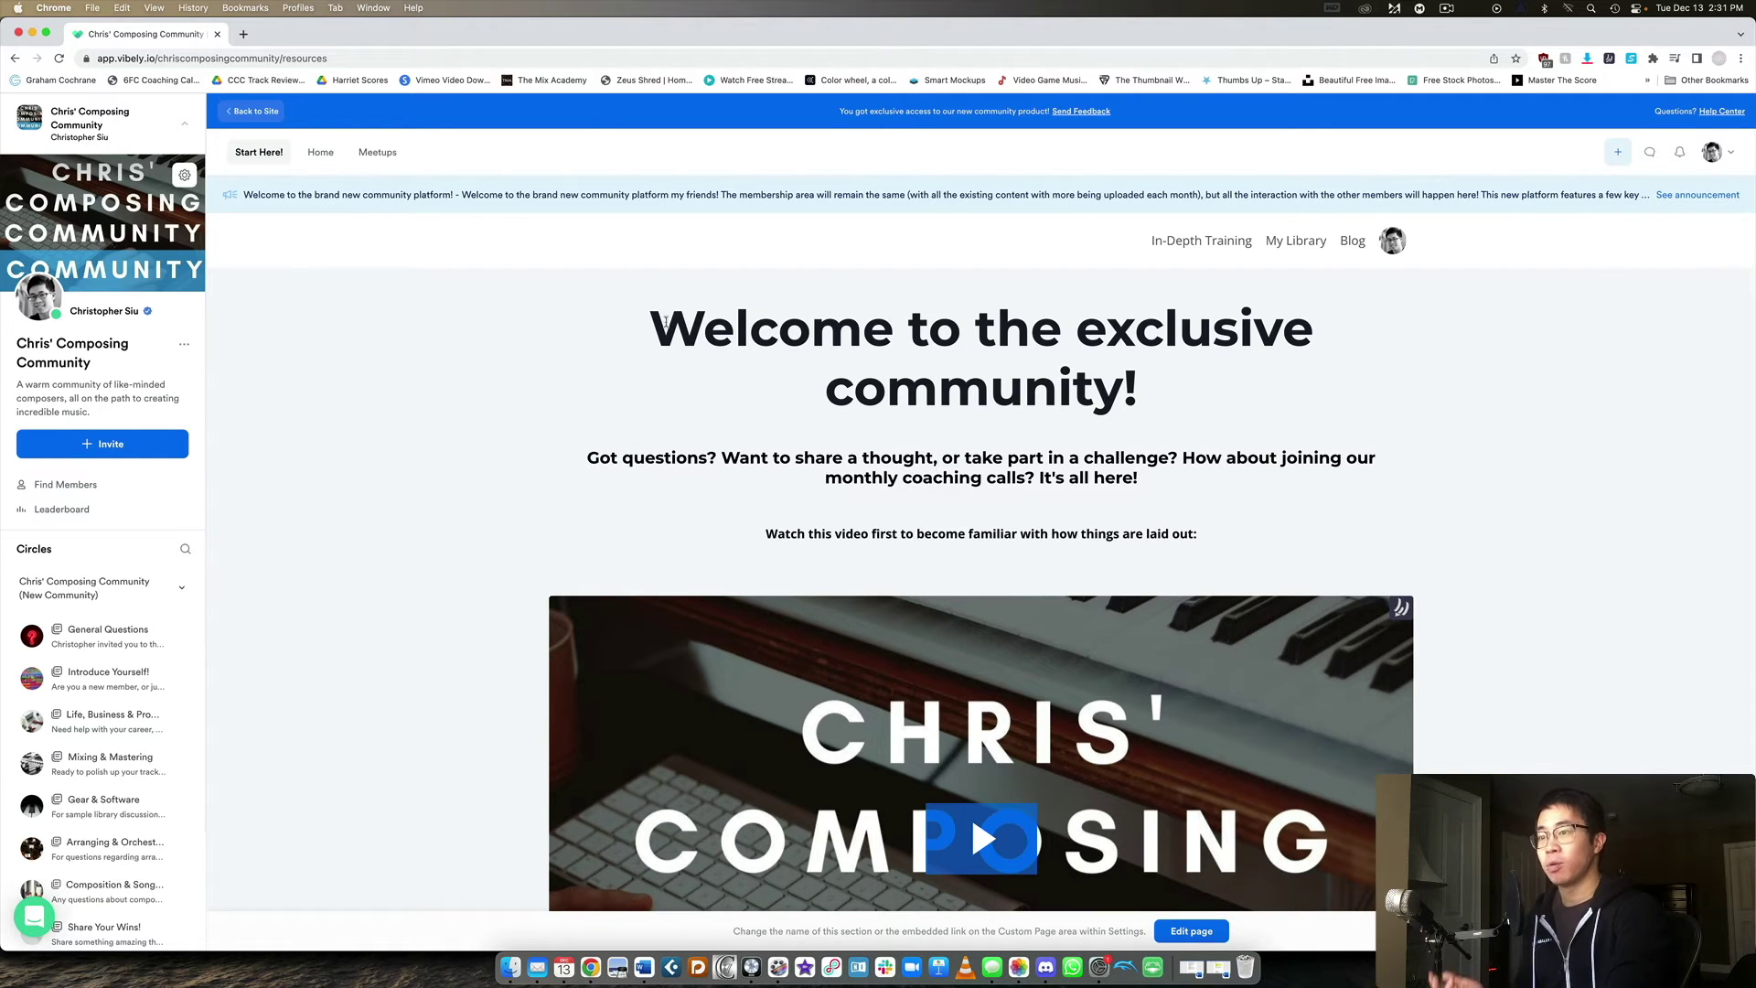
mouse_move(666, 318)
mouse_down()
mouse_move(1224, 434)
mouse_move(1282, 510)
mouse_up()
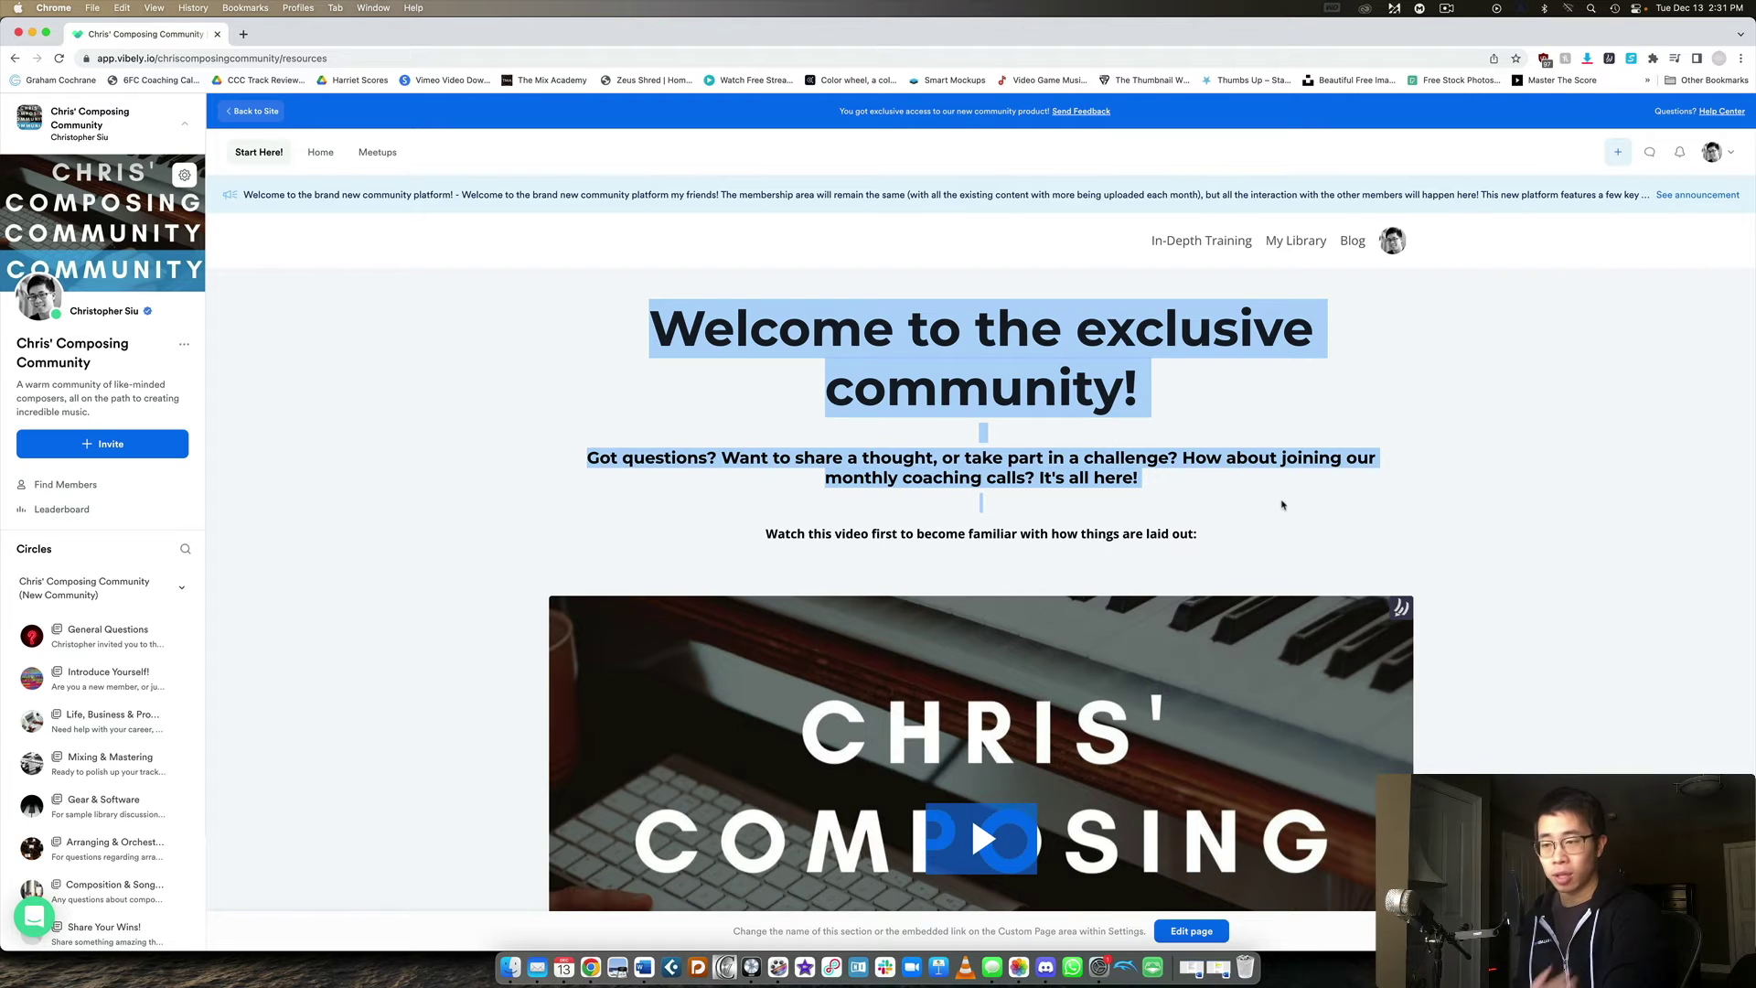
scroll(1284, 505, down, 8)
scroll(807, 585, up, 5)
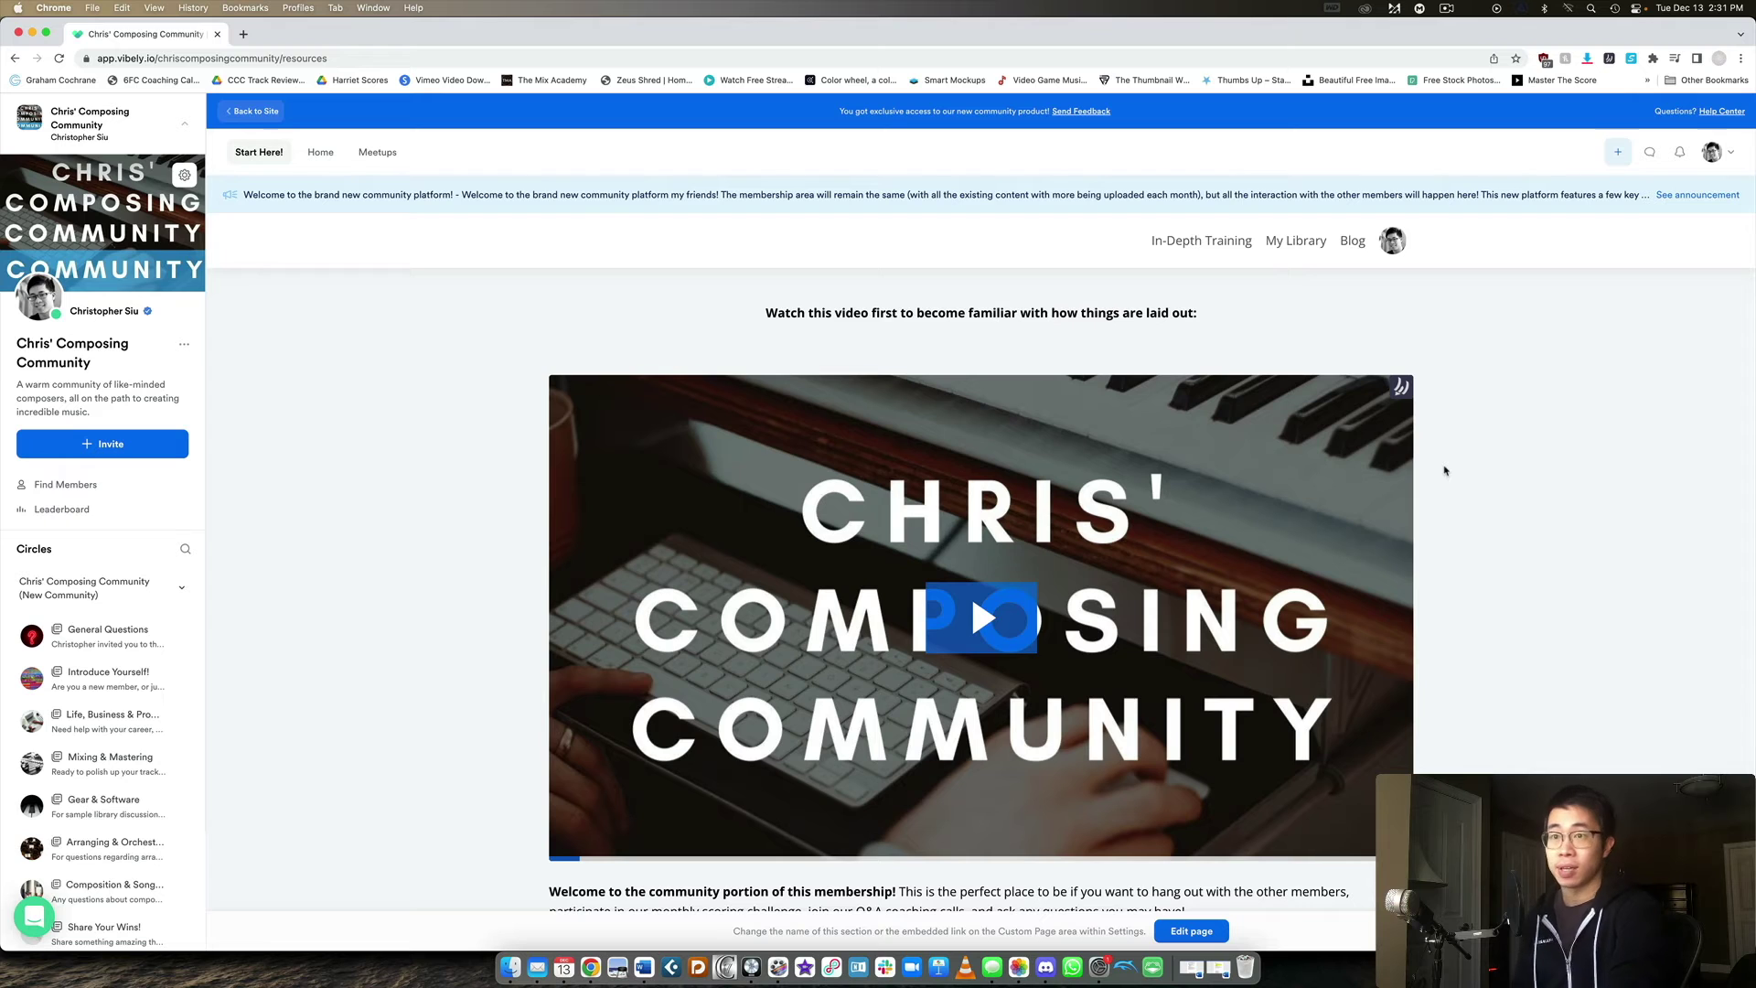
scroll(1443, 470, down, 2)
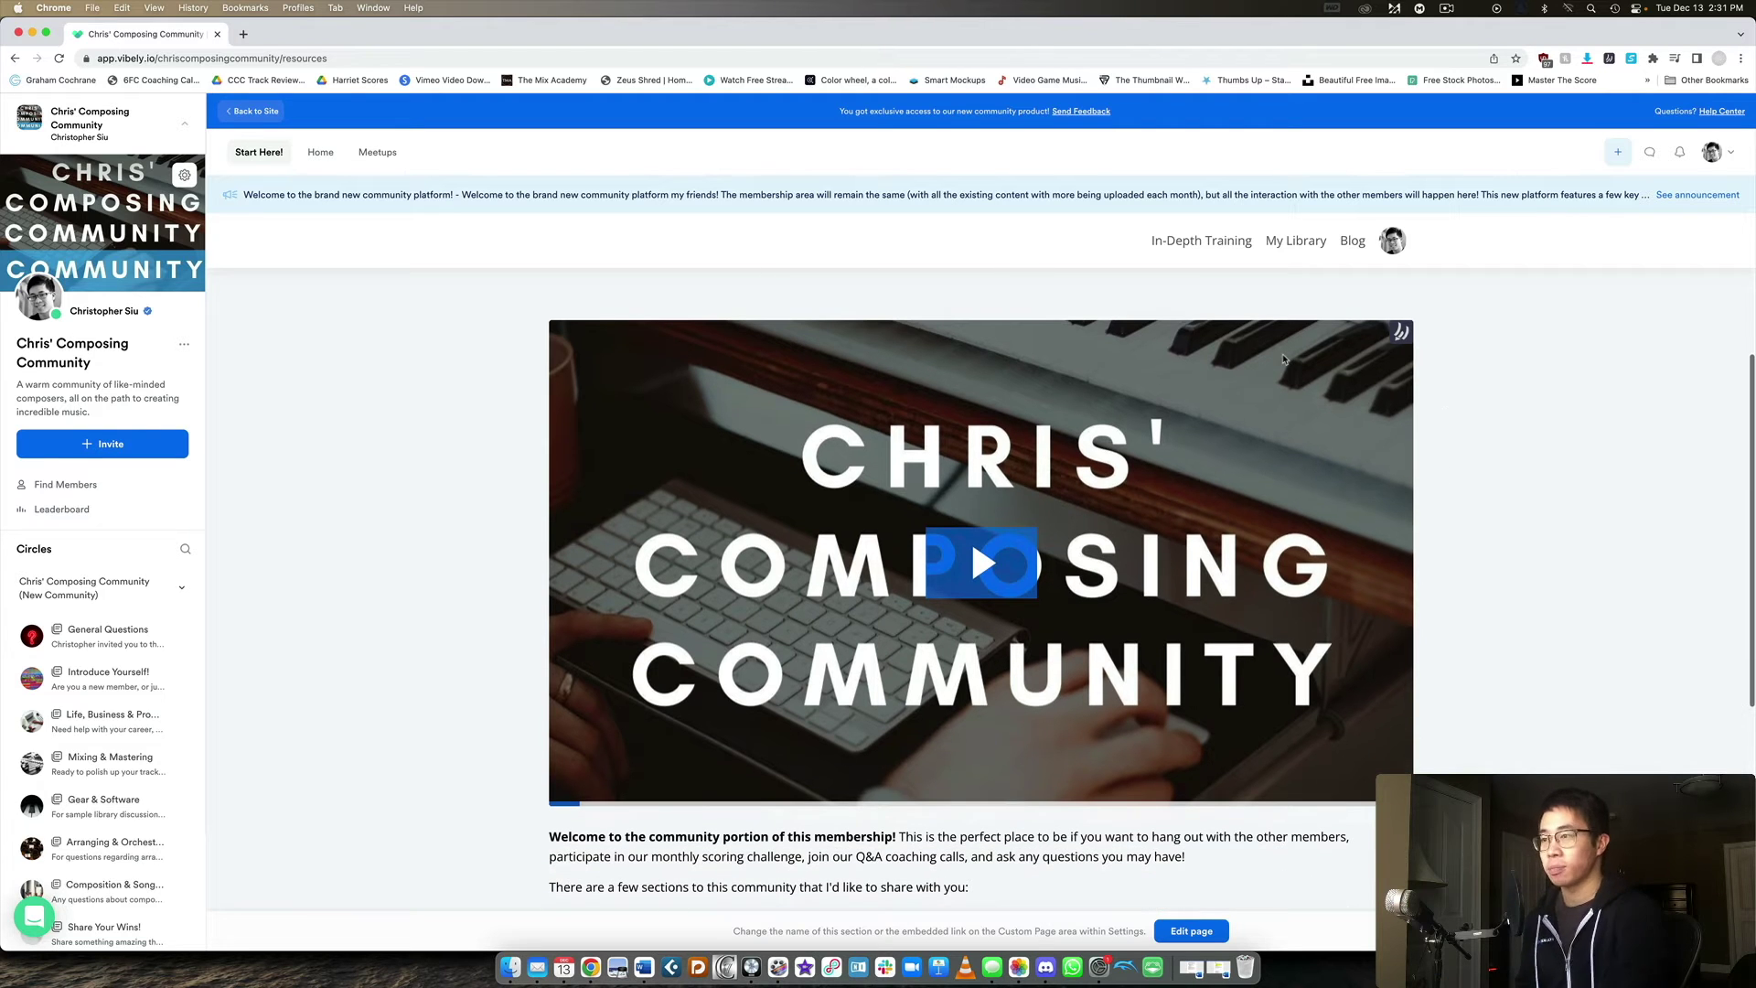
scroll(1283, 359, down, 4)
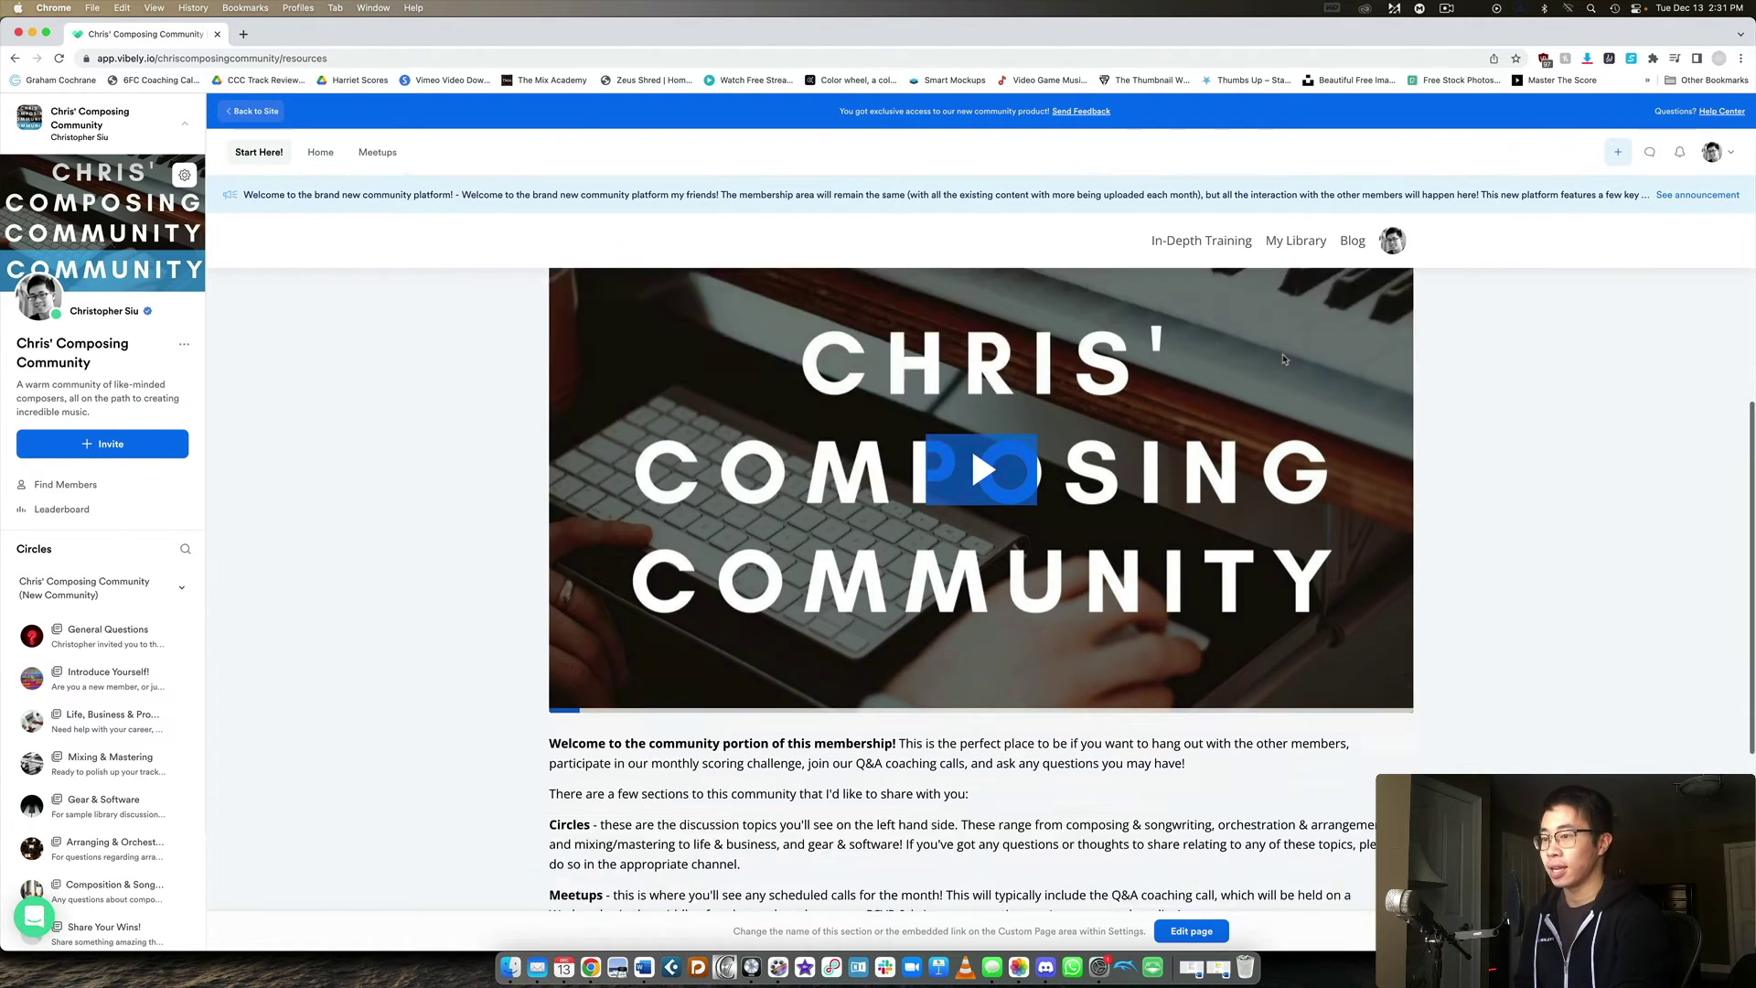
scroll(1283, 359, down, 2)
drag(542, 452, 1115, 730)
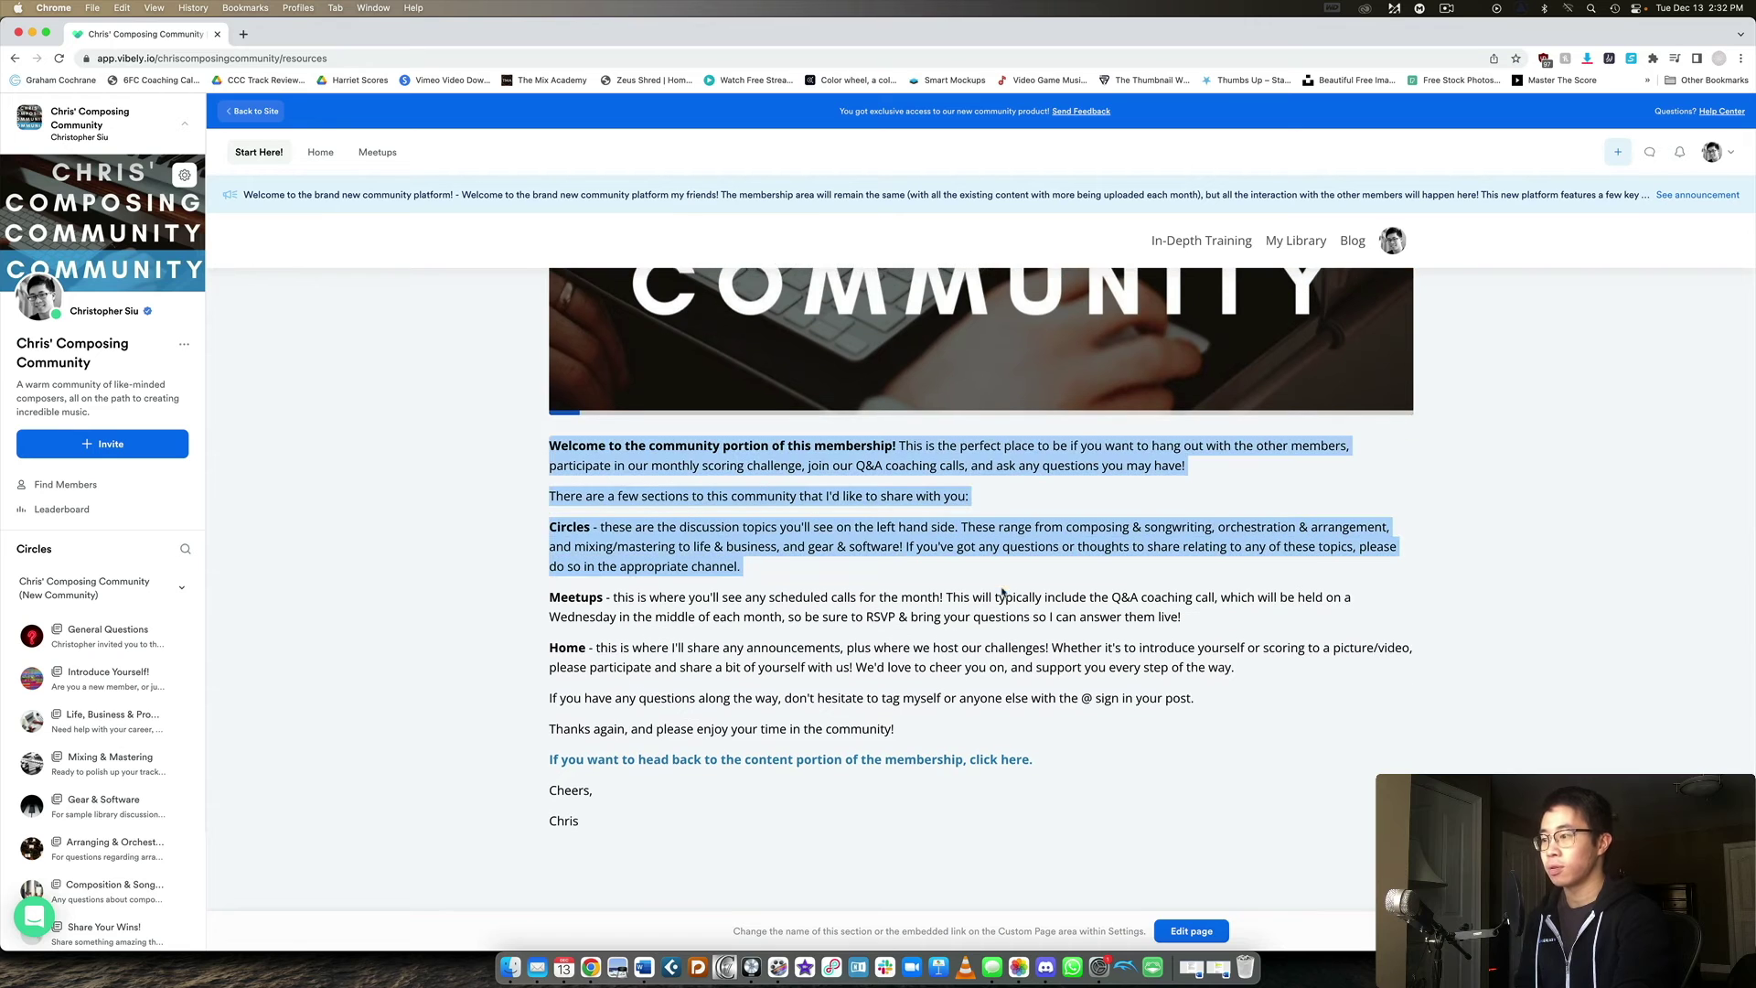
click(675, 577)
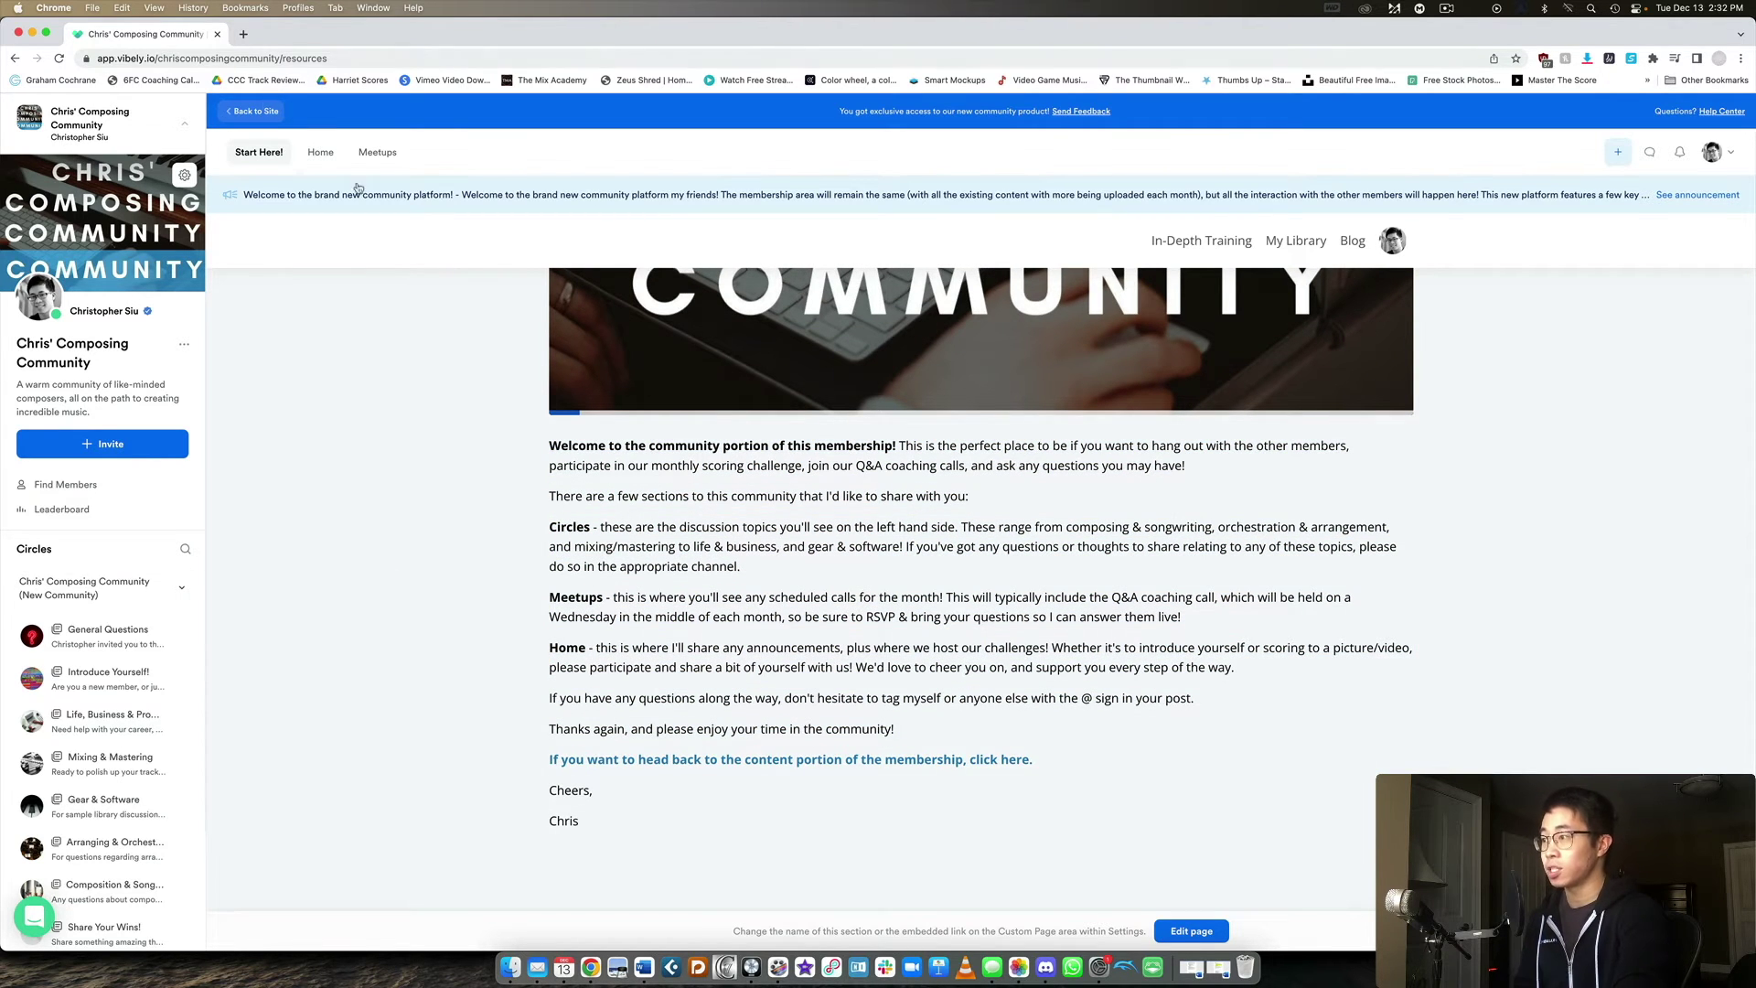
scroll(42, 508, down, 2)
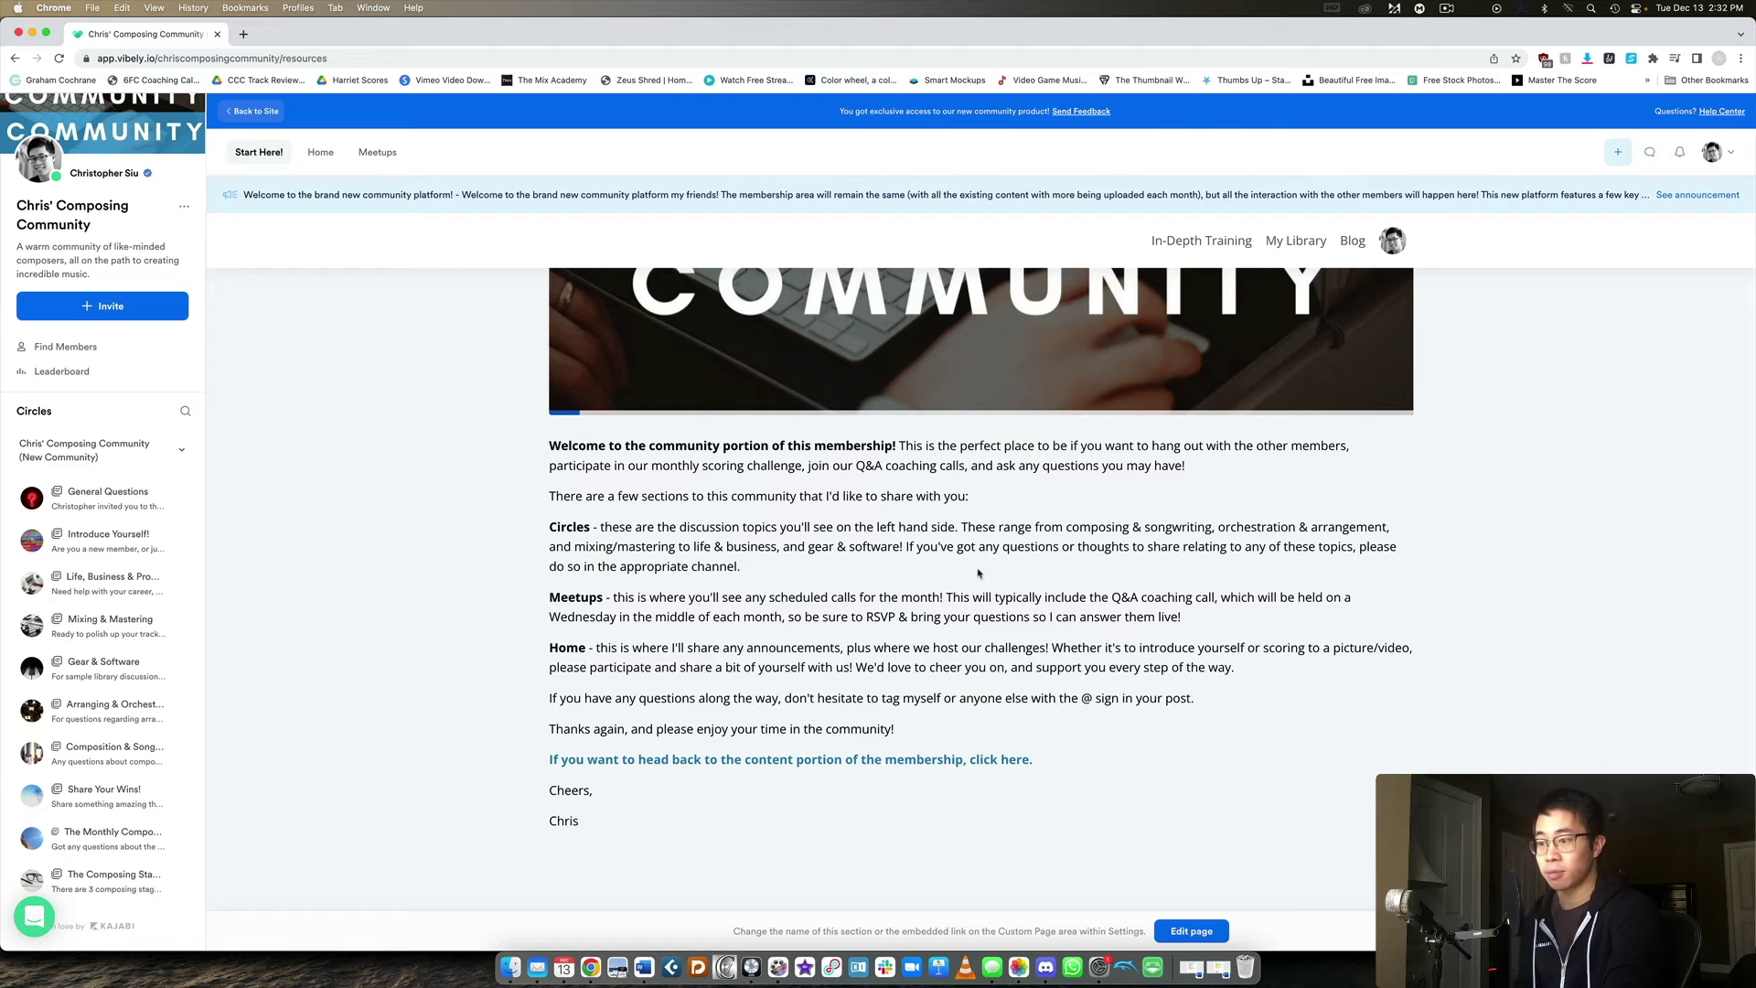
drag(547, 759, 1089, 766)
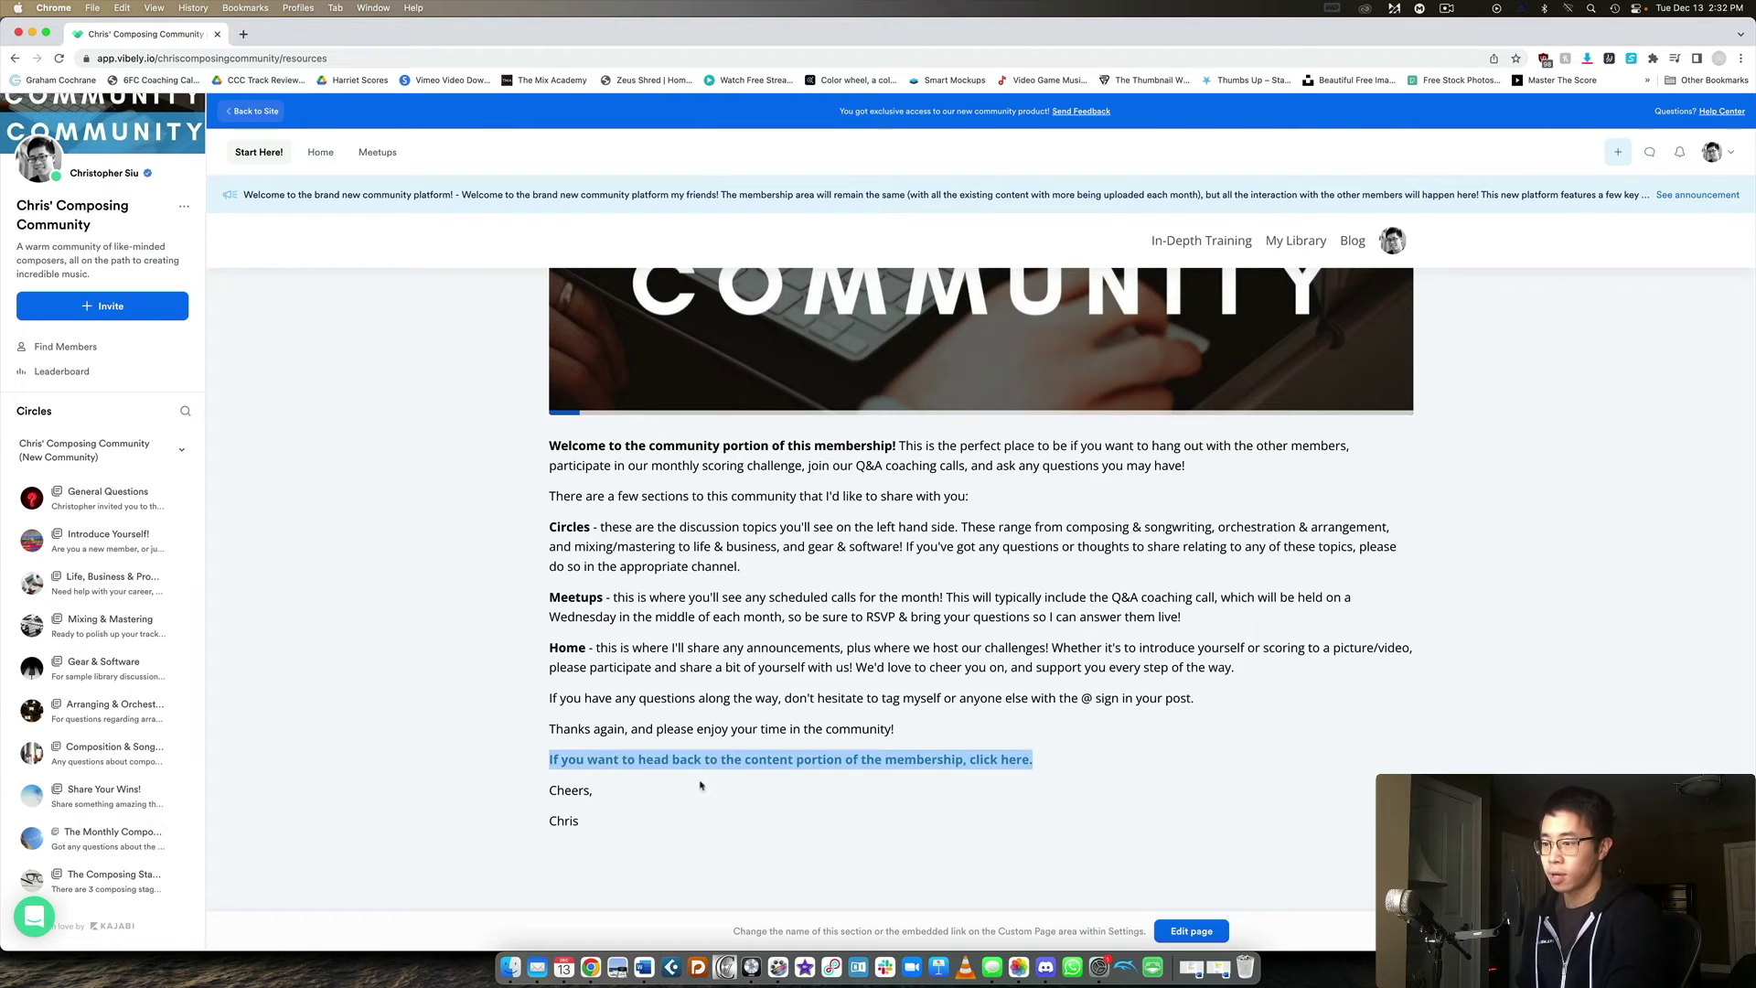
click(1102, 770)
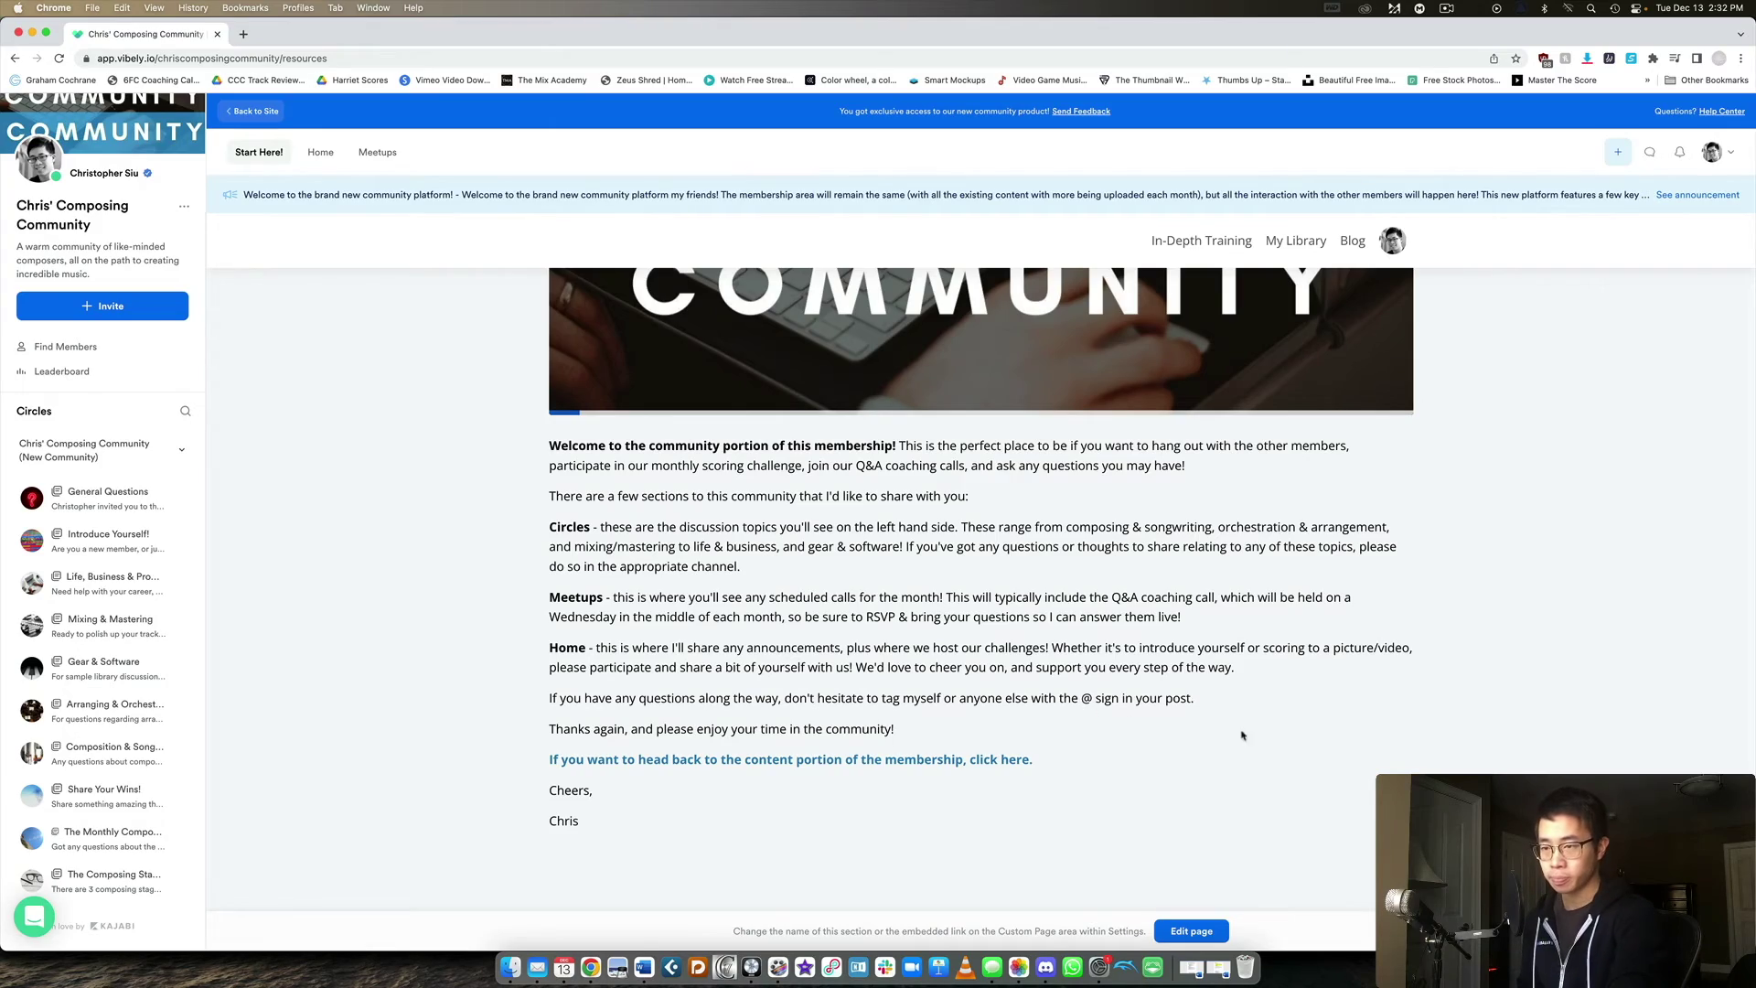
scroll(1242, 736, up, 5)
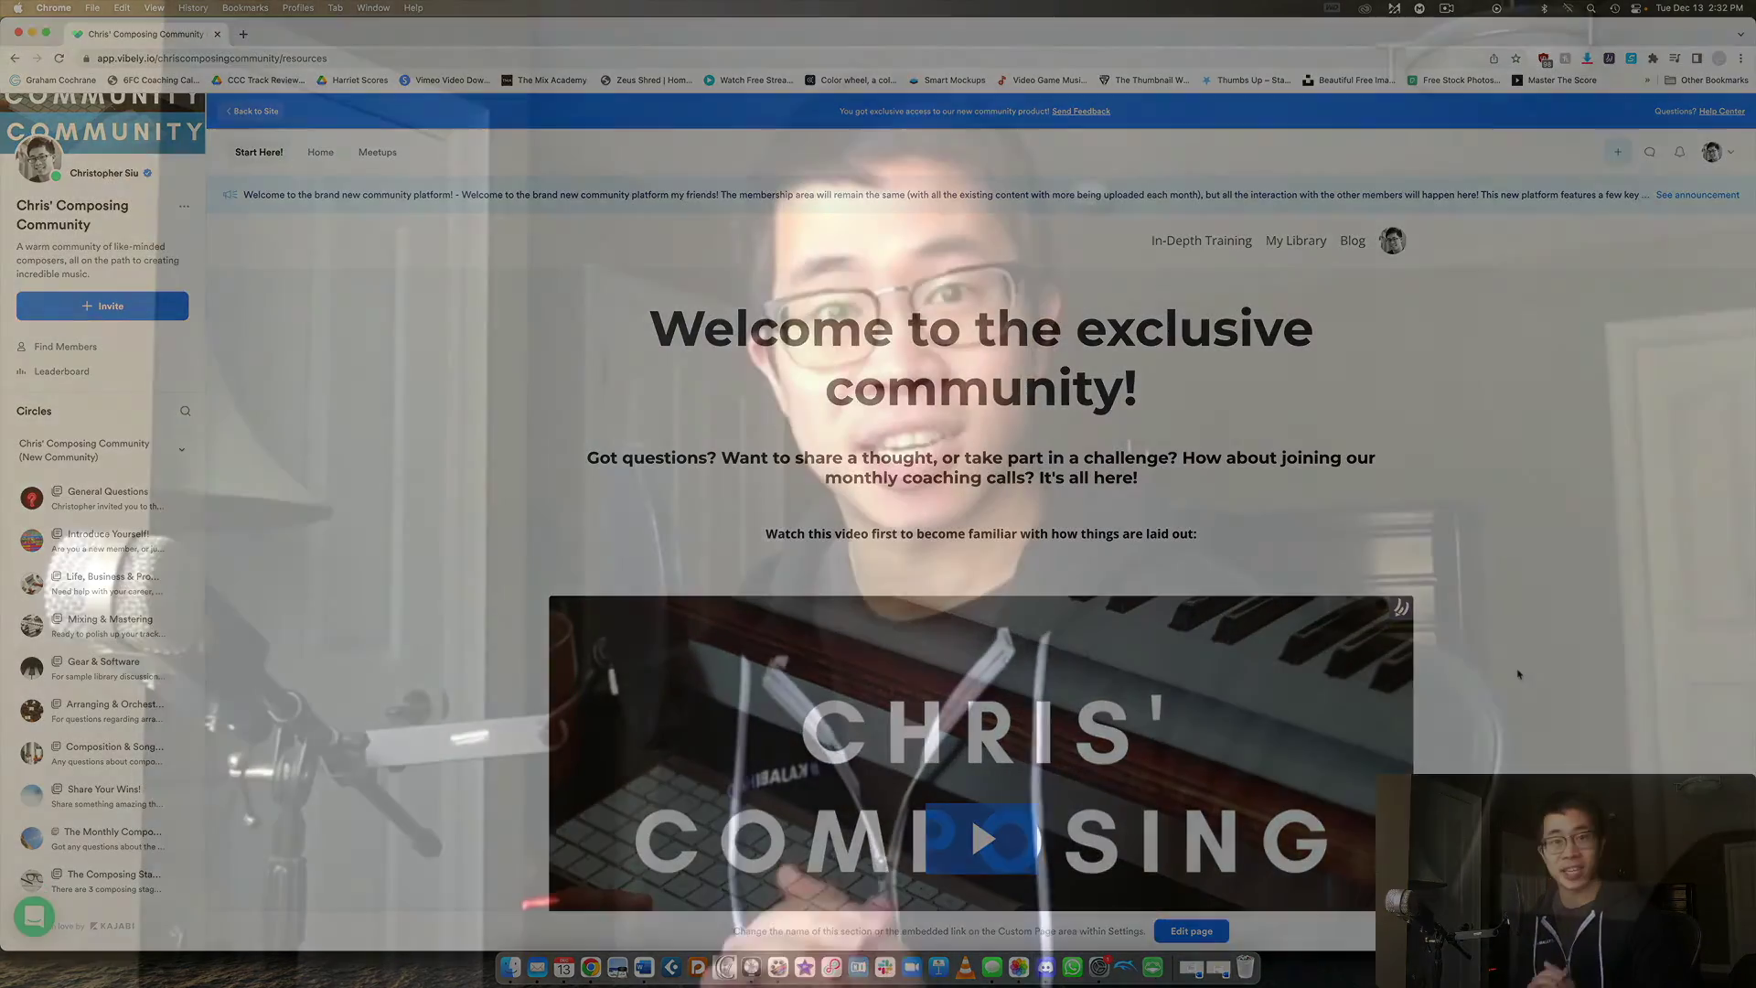